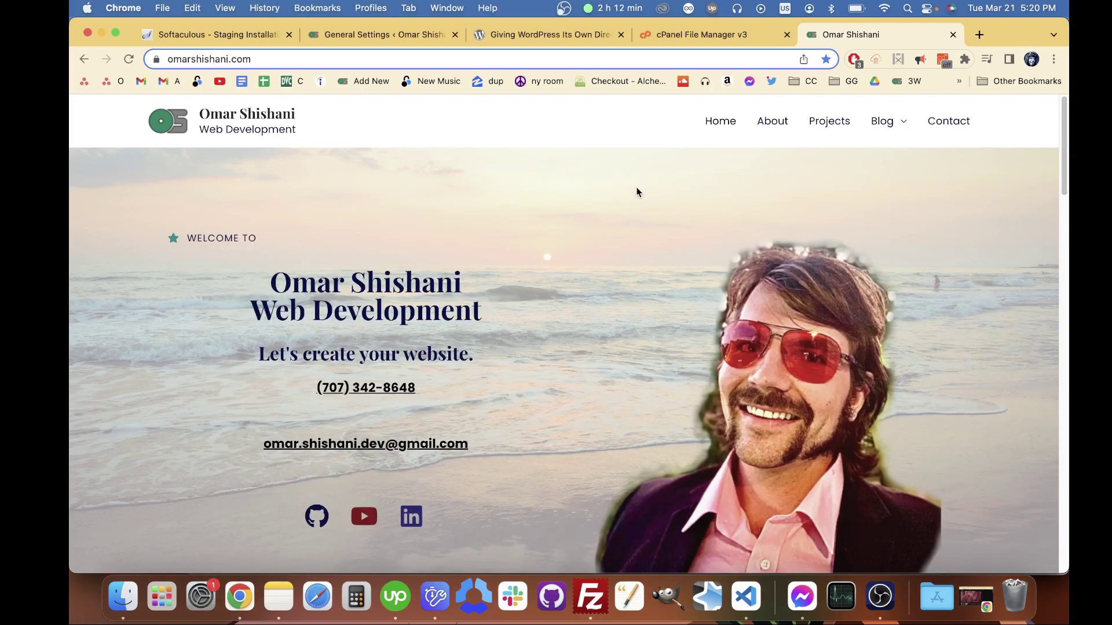
- Autocomplete the site address to /portfolio-3.0/, highlight that path, and switch to File Manager
{"action": "double_click", "coordinate": [286, 59]}
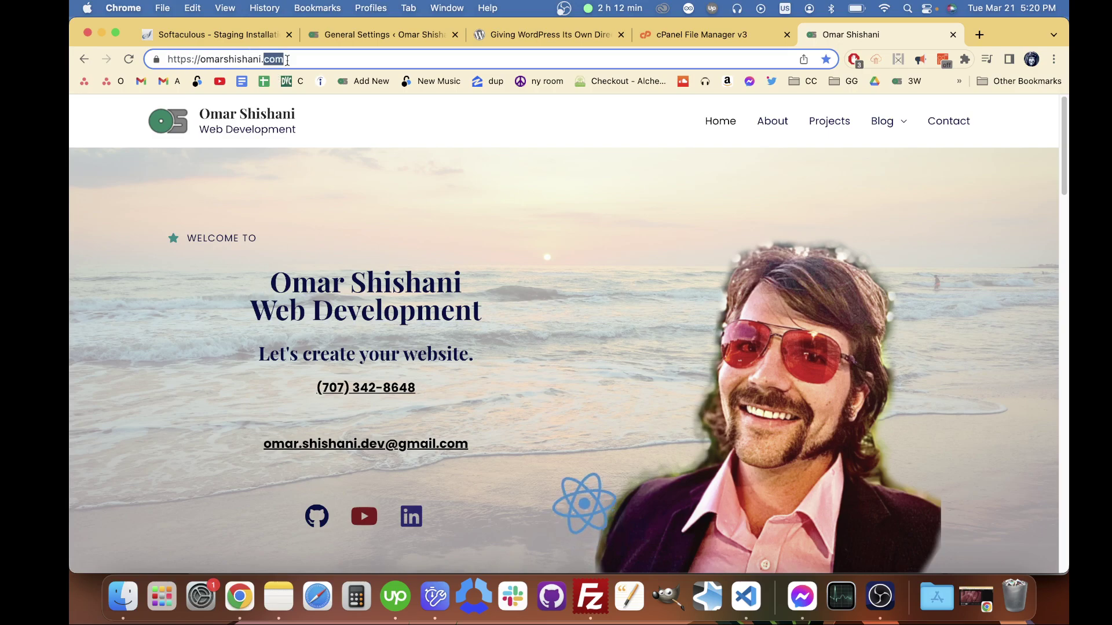
{"action": "left_click", "coordinate": [286, 59]}
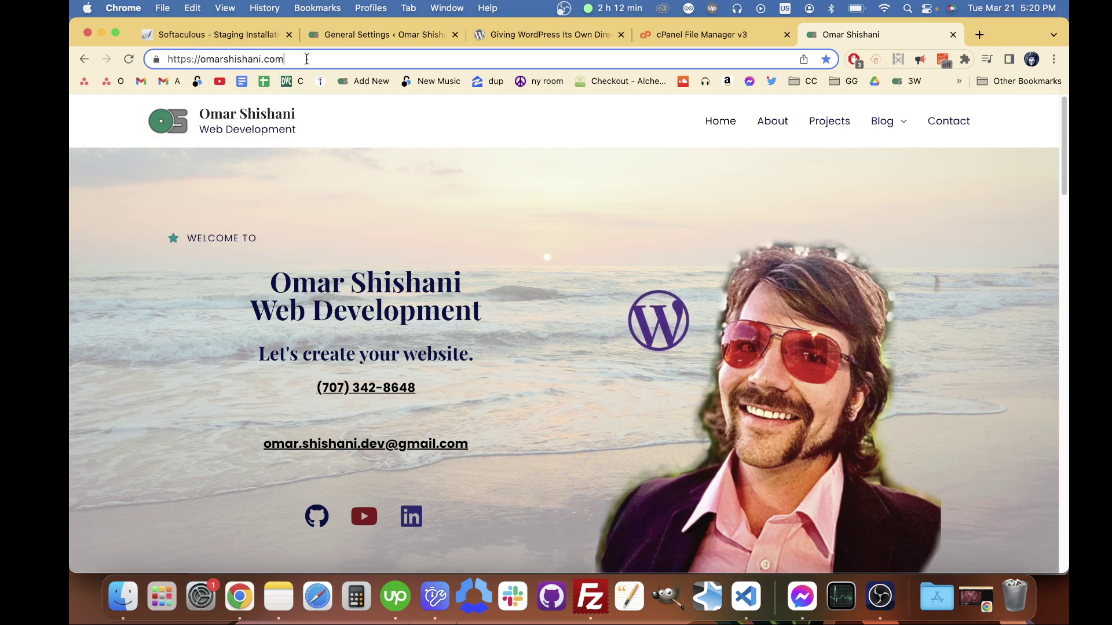
{"action": "type", "text": "/p"}
{"action": "key", "text": "Right"}
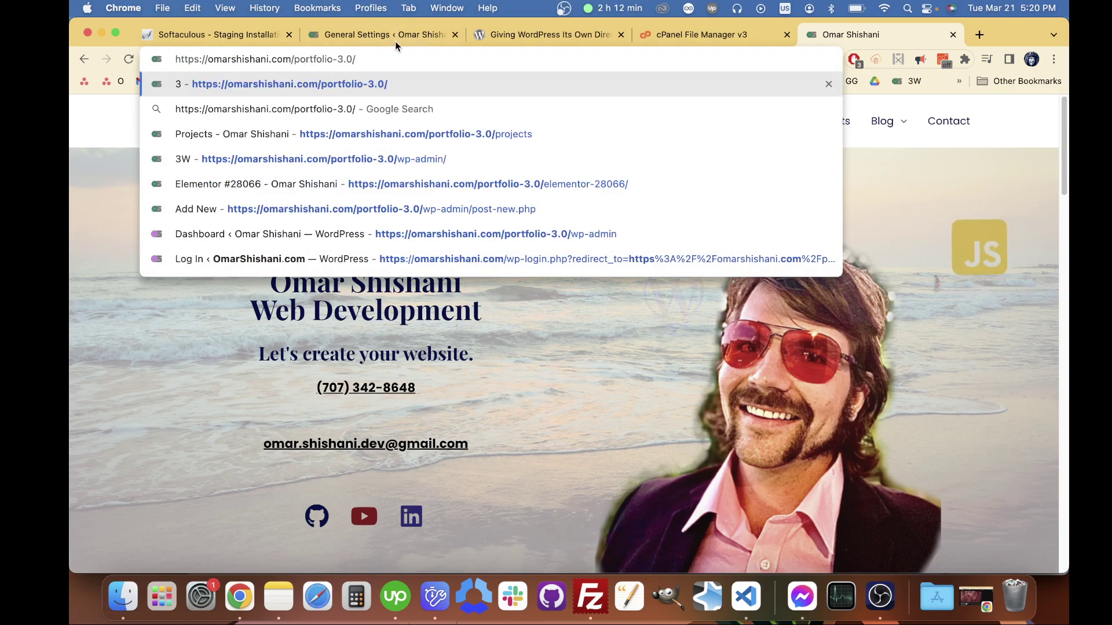
{"action": "left_click_drag", "start_coordinate": [356, 59], "coordinate": [289, 59]}
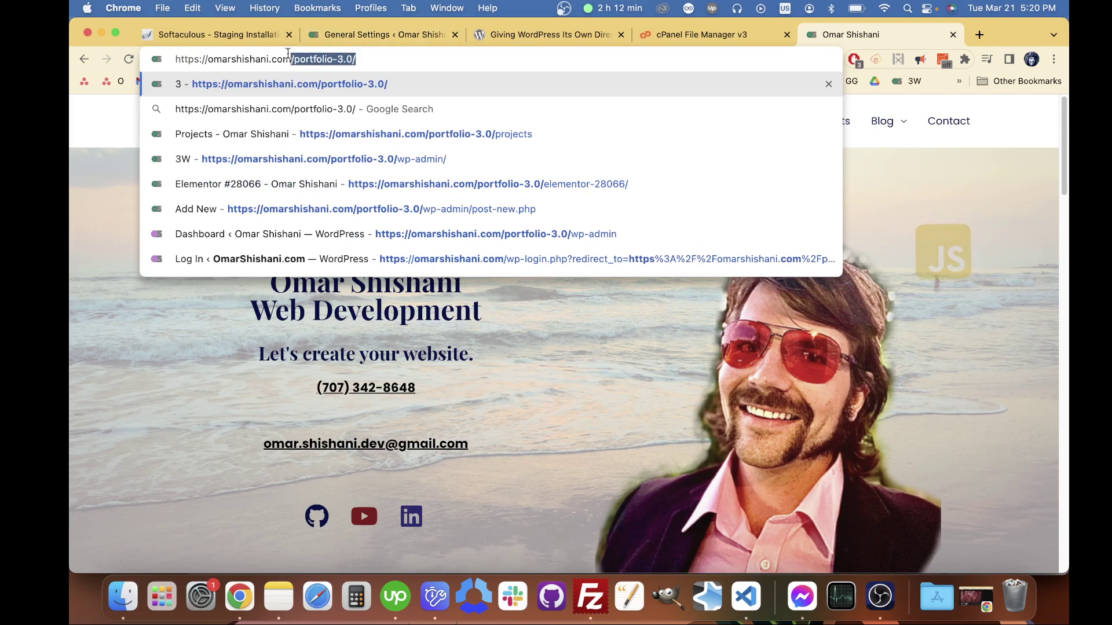
{"action": "left_click", "coordinate": [434, 58]}
{"action": "left_click", "coordinate": [701, 32]}
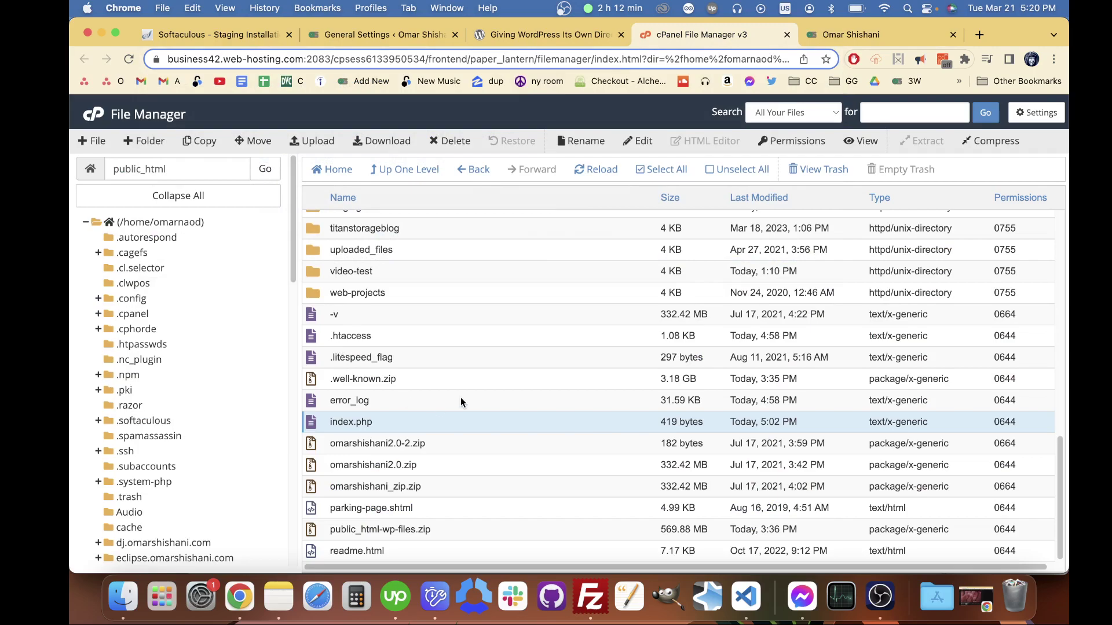
{"action": "scroll", "coordinate": [512, 351], "scroll_direction": "up", "scroll_amount": 10}
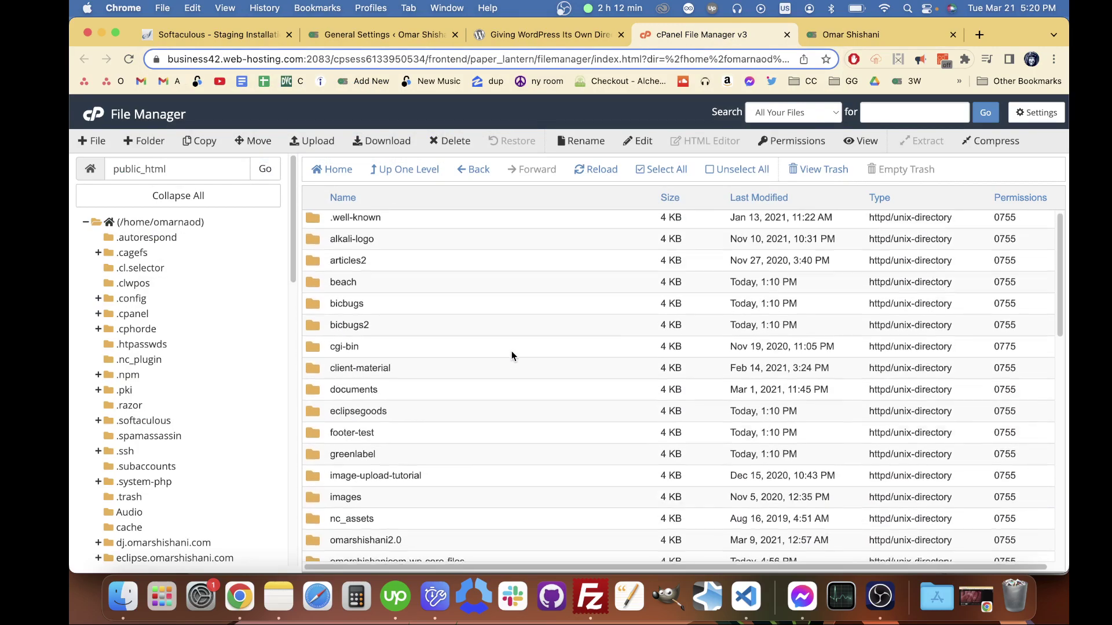
{"action": "scroll", "coordinate": [512, 351], "scroll_direction": "down", "scroll_amount": 15}
{"action": "scroll", "coordinate": [453, 361], "scroll_direction": "up", "scroll_amount": 5}
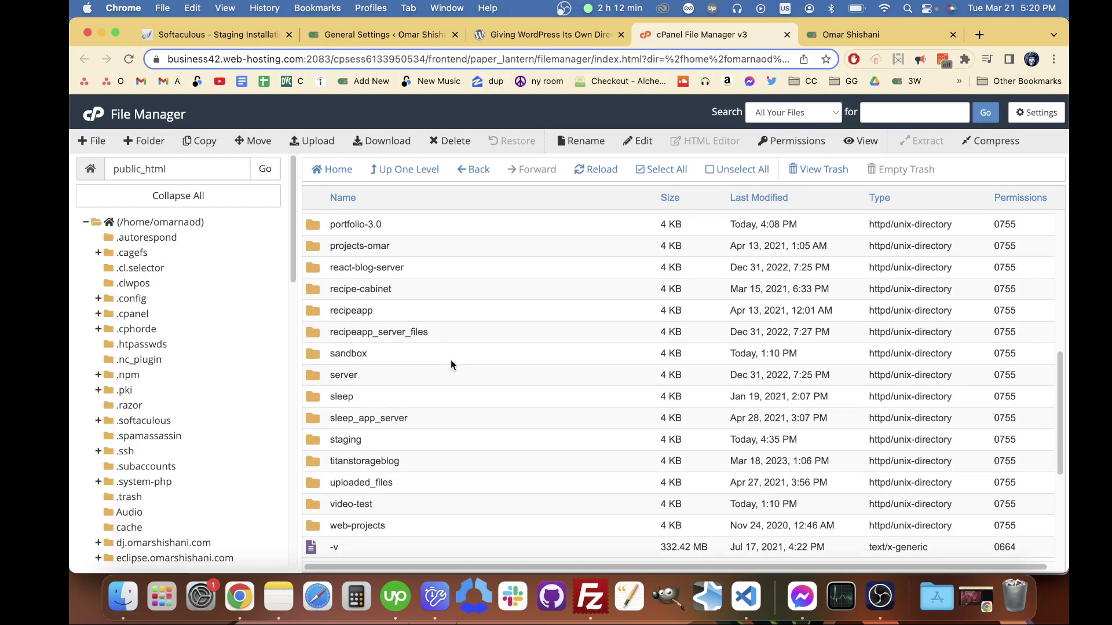
{"action": "scroll", "coordinate": [451, 360], "scroll_direction": "up", "scroll_amount": 1}
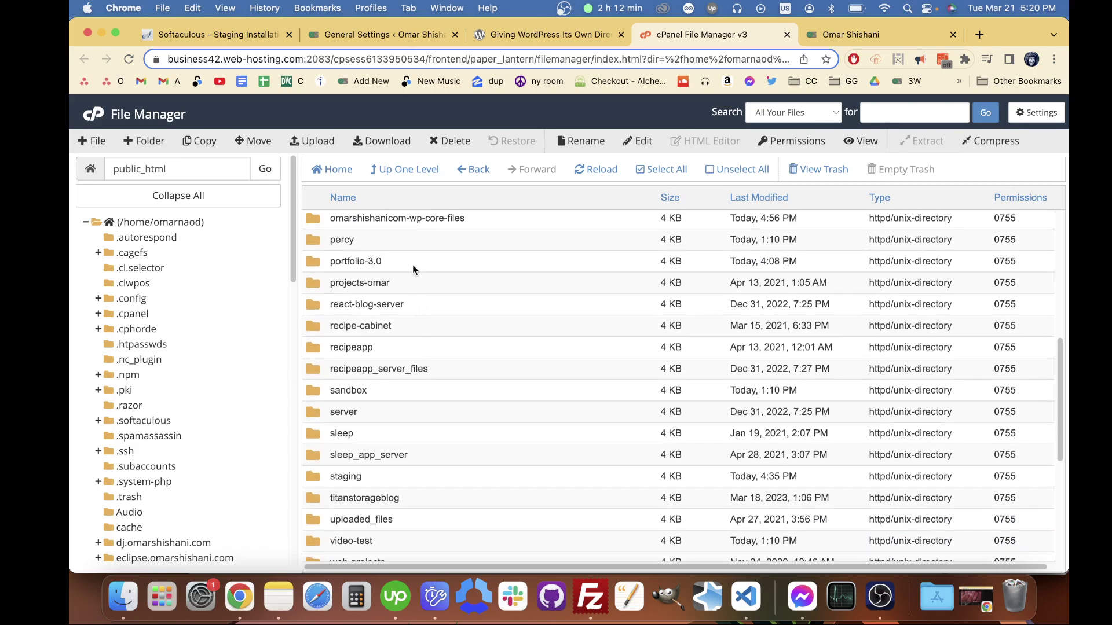
{"action": "double_click", "coordinate": [413, 264]}
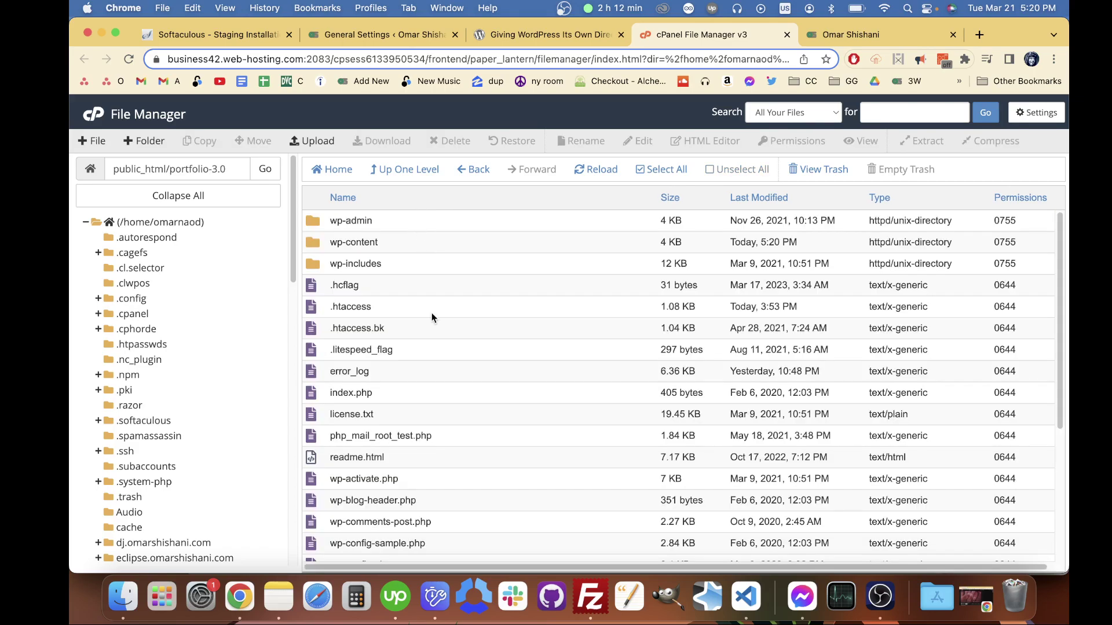
{"action": "scroll", "coordinate": [432, 317], "scroll_direction": "down", "scroll_amount": 5}
{"action": "scroll", "coordinate": [432, 318], "scroll_direction": "up", "scroll_amount": 5}
{"action": "left_click", "coordinate": [403, 172]}
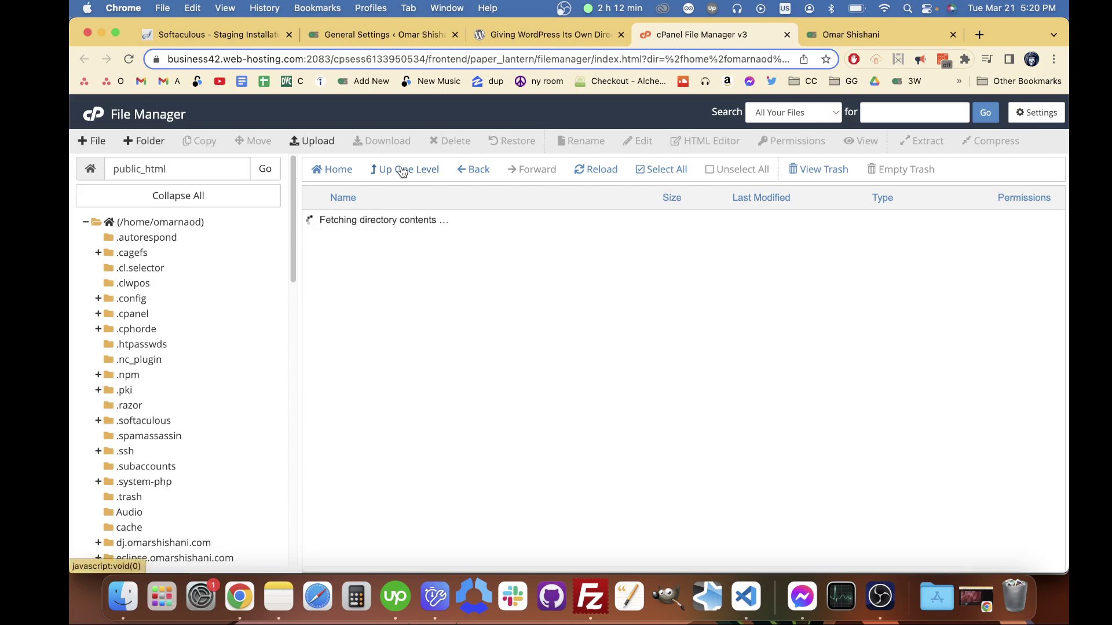
{"action": "scroll", "coordinate": [451, 290], "scroll_direction": "down", "scroll_amount": 5}
{"action": "scroll", "coordinate": [457, 332], "scroll_direction": "down", "scroll_amount": 5}
{"action": "scroll", "coordinate": [456, 337], "scroll_direction": "down", "scroll_amount": 5}
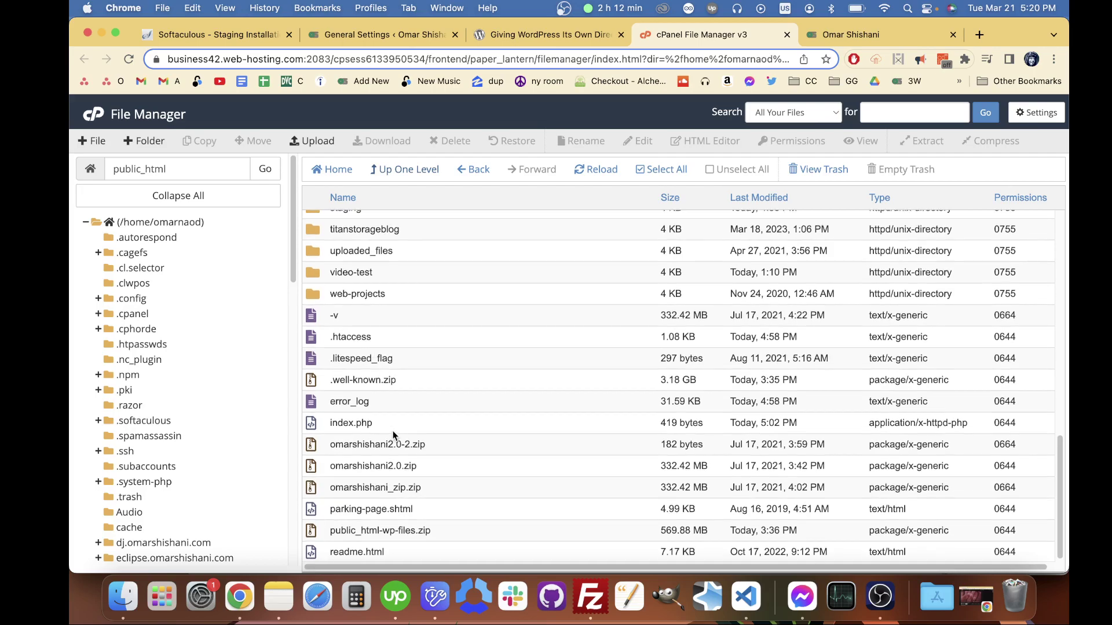
{"action": "scroll", "coordinate": [393, 435], "scroll_direction": "up", "scroll_amount": 2}
{"action": "scroll", "coordinate": [377, 456], "scroll_direction": "down", "scroll_amount": 2}
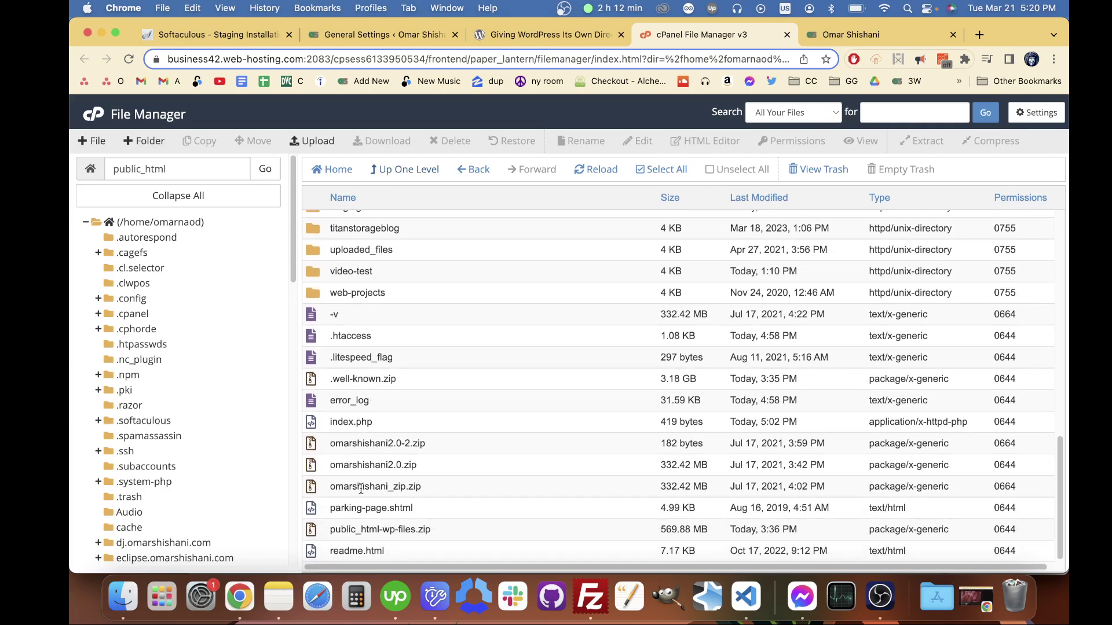
{"action": "scroll", "coordinate": [404, 429], "scroll_direction": "up", "scroll_amount": 2}
{"action": "scroll", "coordinate": [418, 409], "scroll_direction": "up", "scroll_amount": 5}
{"action": "scroll", "coordinate": [437, 339], "scroll_direction": "up", "scroll_amount": 10}
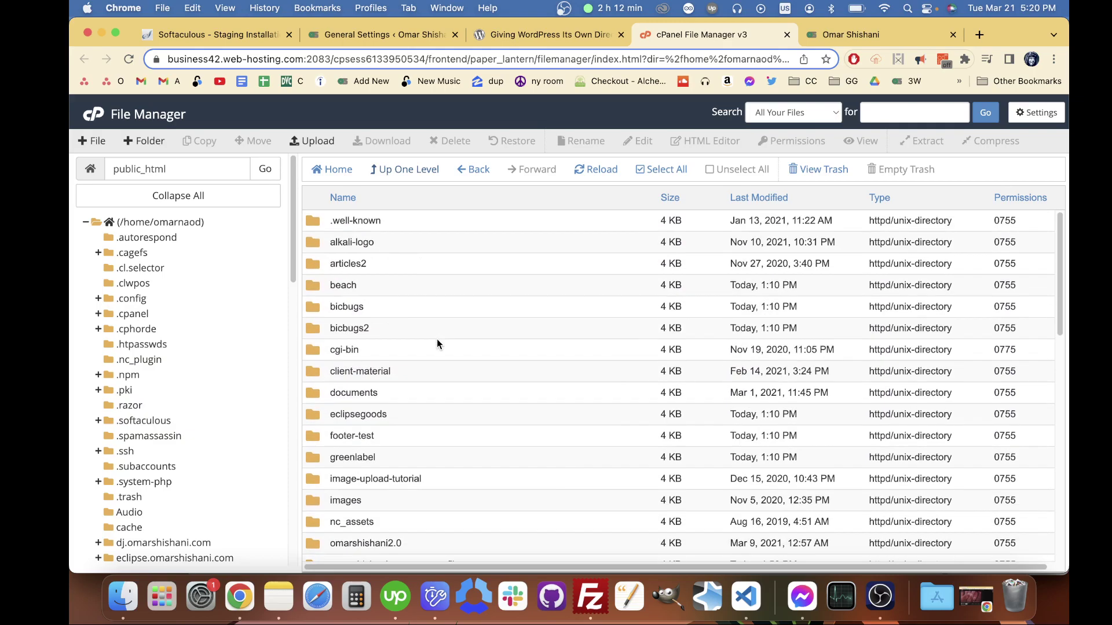
{"action": "scroll", "coordinate": [390, 392], "scroll_direction": "down", "scroll_amount": 3}
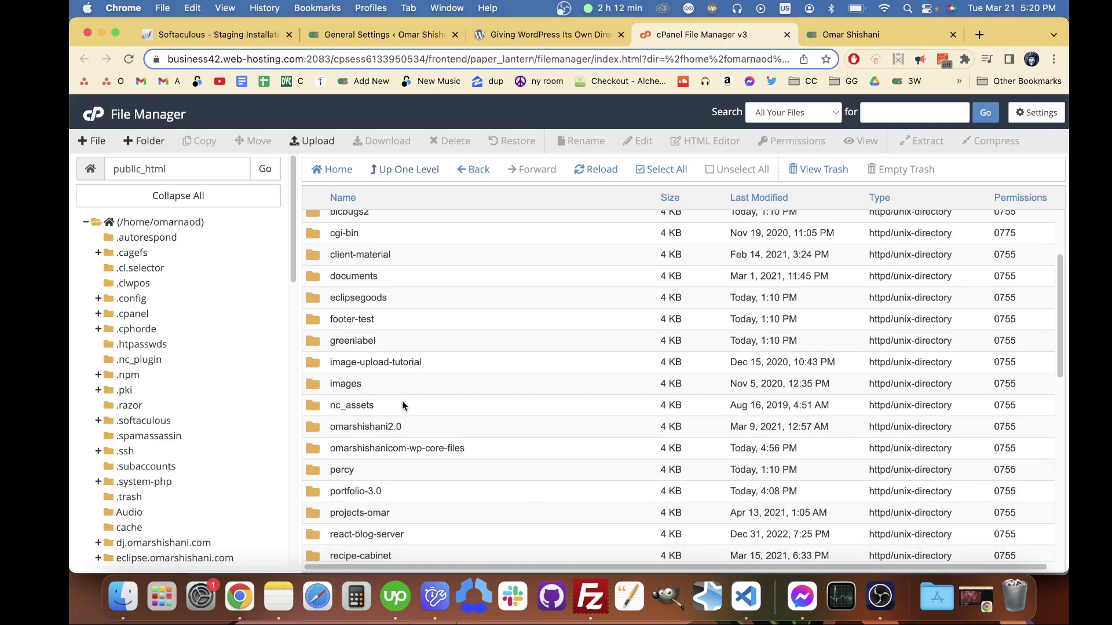
{"action": "scroll", "coordinate": [402, 401], "scroll_direction": "up", "scroll_amount": 3}
{"action": "scroll", "coordinate": [418, 451], "scroll_direction": "down", "scroll_amount": 10}
{"action": "scroll", "coordinate": [438, 391], "scroll_direction": "up", "scroll_amount": 5}
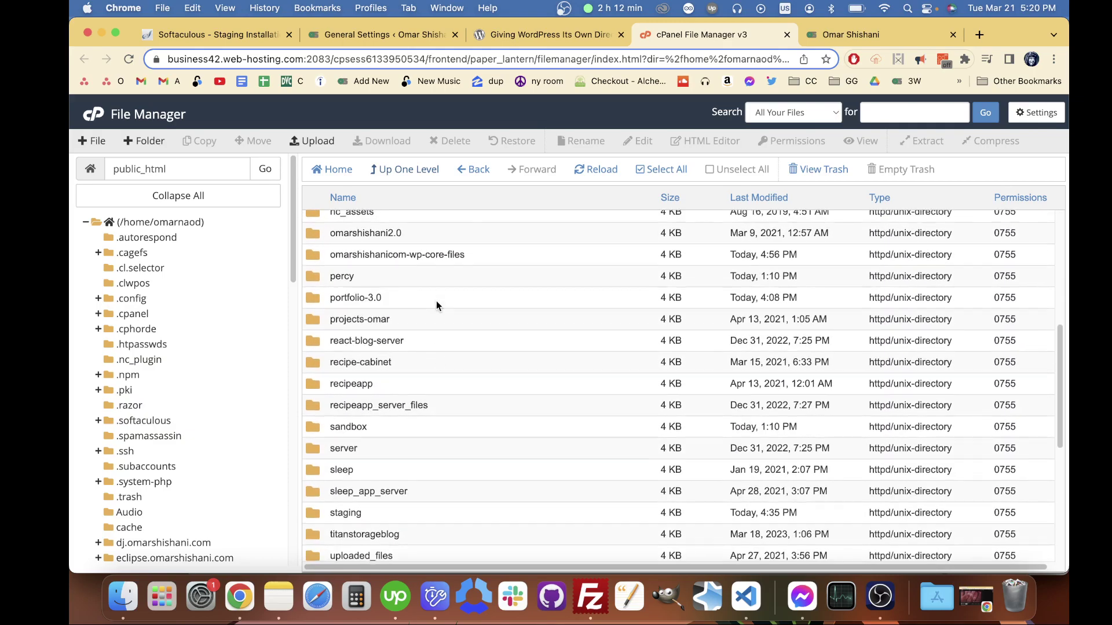
{"action": "scroll", "coordinate": [443, 296], "scroll_direction": "up", "scroll_amount": 1}
{"action": "left_click", "coordinate": [484, 290]}
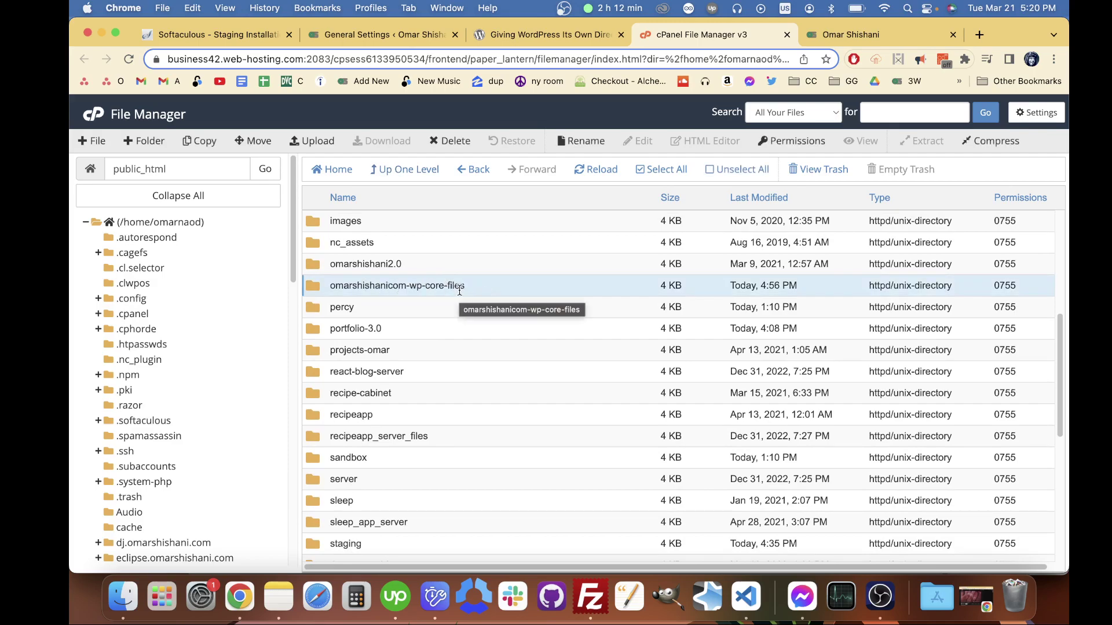
{"action": "scroll", "coordinate": [508, 311], "scroll_direction": "down", "scroll_amount": 5}
{"action": "scroll", "coordinate": [508, 313], "scroll_direction": "down", "scroll_amount": 3}
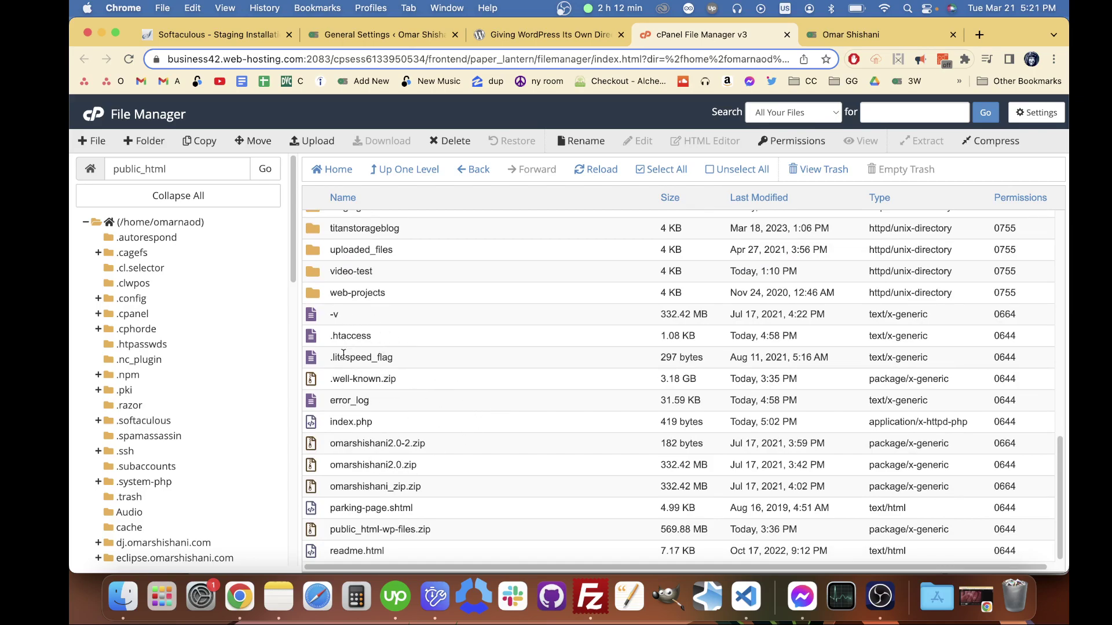
{"action": "scroll", "coordinate": [376, 429], "scroll_direction": "up", "scroll_amount": 2}
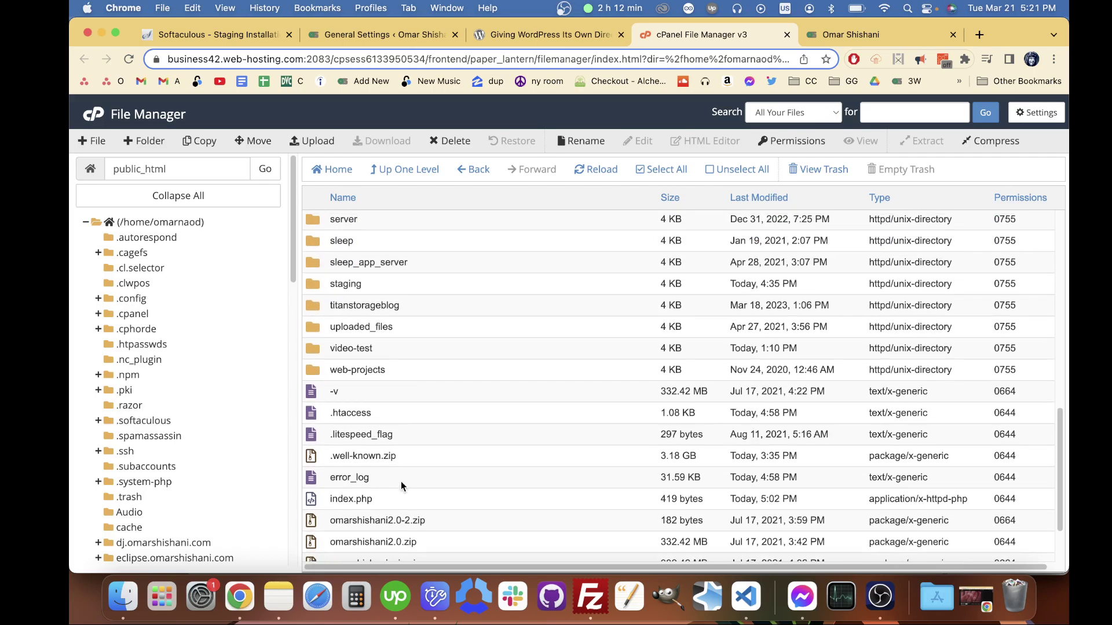
{"action": "scroll", "coordinate": [400, 482], "scroll_direction": "up", "scroll_amount": 3}
{"action": "scroll", "coordinate": [417, 417], "scroll_direction": "up", "scroll_amount": 1}
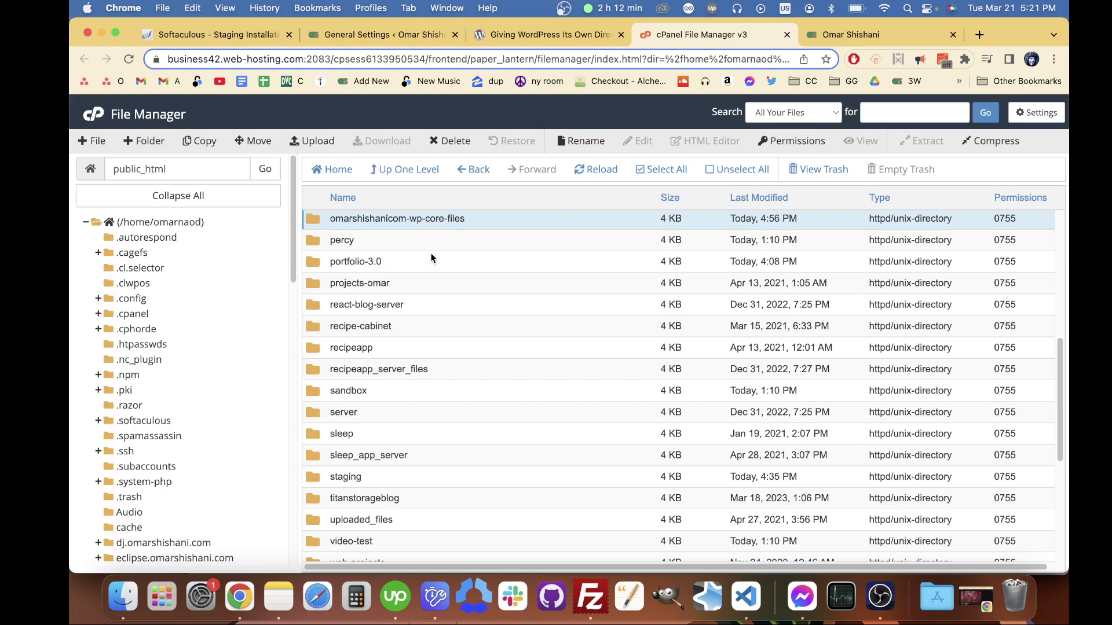
{"action": "left_click", "coordinate": [536, 34]}
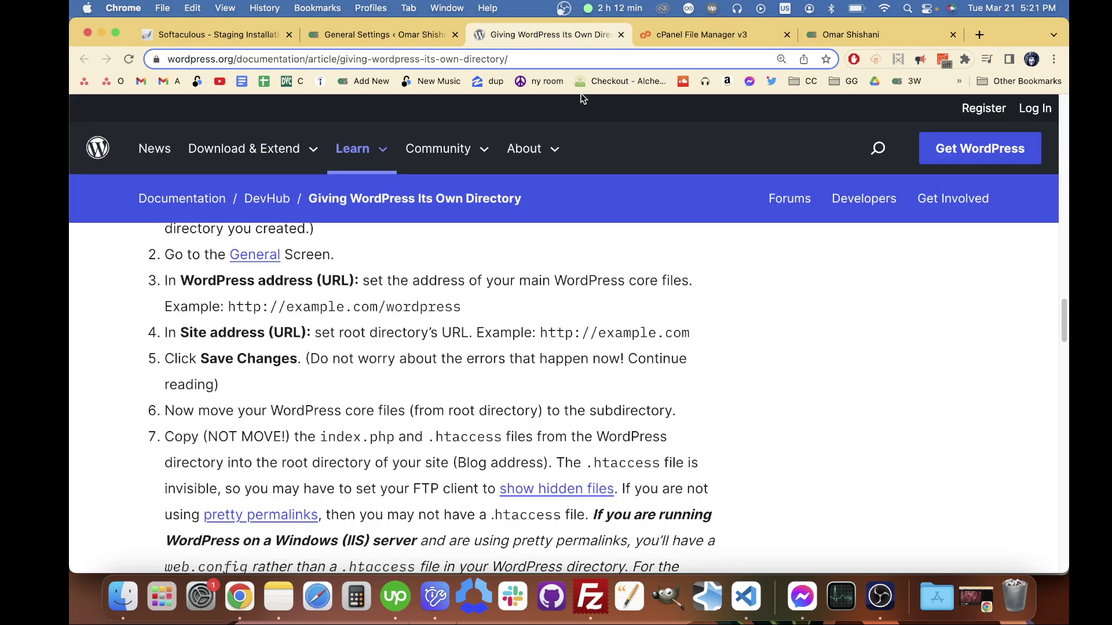
{"action": "left_click", "coordinate": [493, 61]}
{"action": "left_click", "coordinate": [556, 58]}
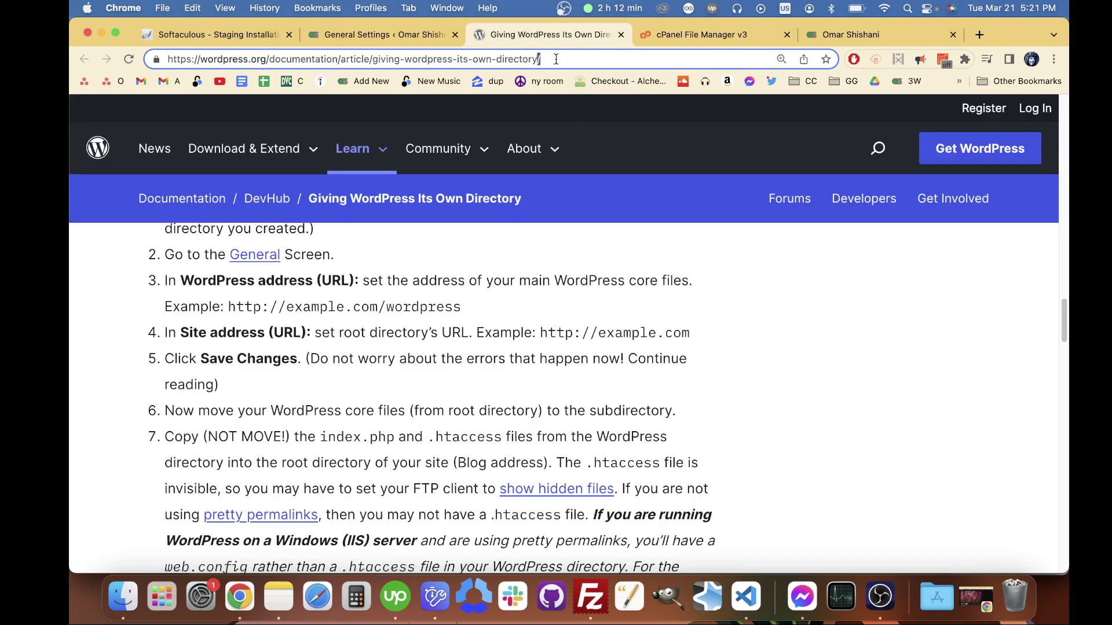
{"action": "double_click", "coordinate": [345, 58]}
{"action": "left_click", "coordinate": [346, 58]}
{"action": "left_click", "coordinate": [400, 59]}
{"action": "left_click", "coordinate": [473, 426]}
{"action": "scroll", "coordinate": [522, 409], "scroll_direction": "up", "scroll_amount": 5}
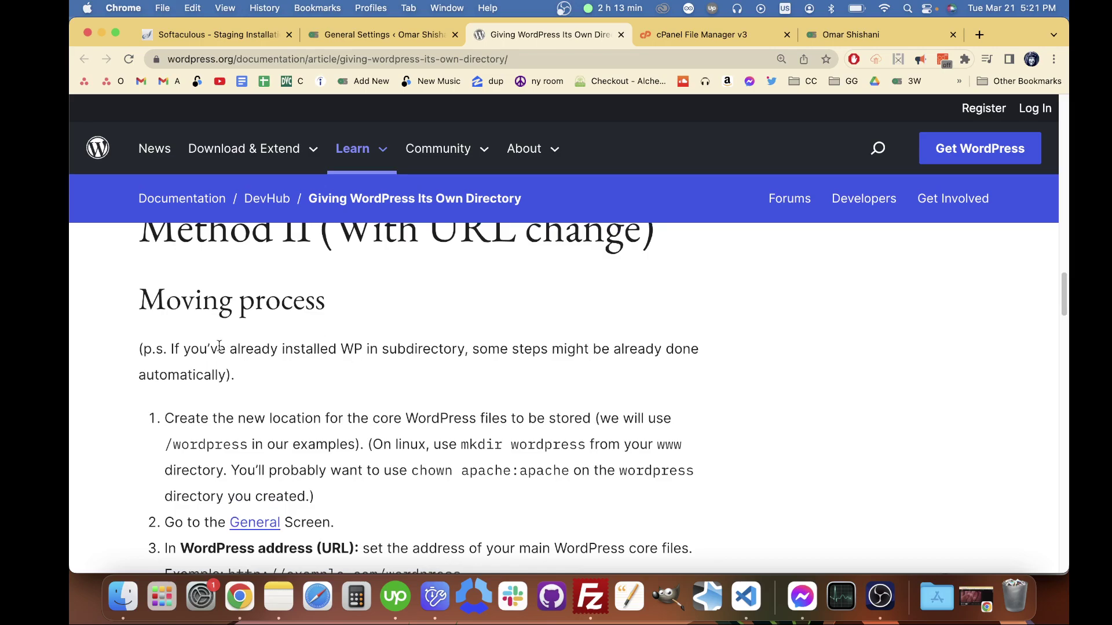
{"action": "scroll", "coordinate": [219, 347], "scroll_direction": "down", "scroll_amount": 4}
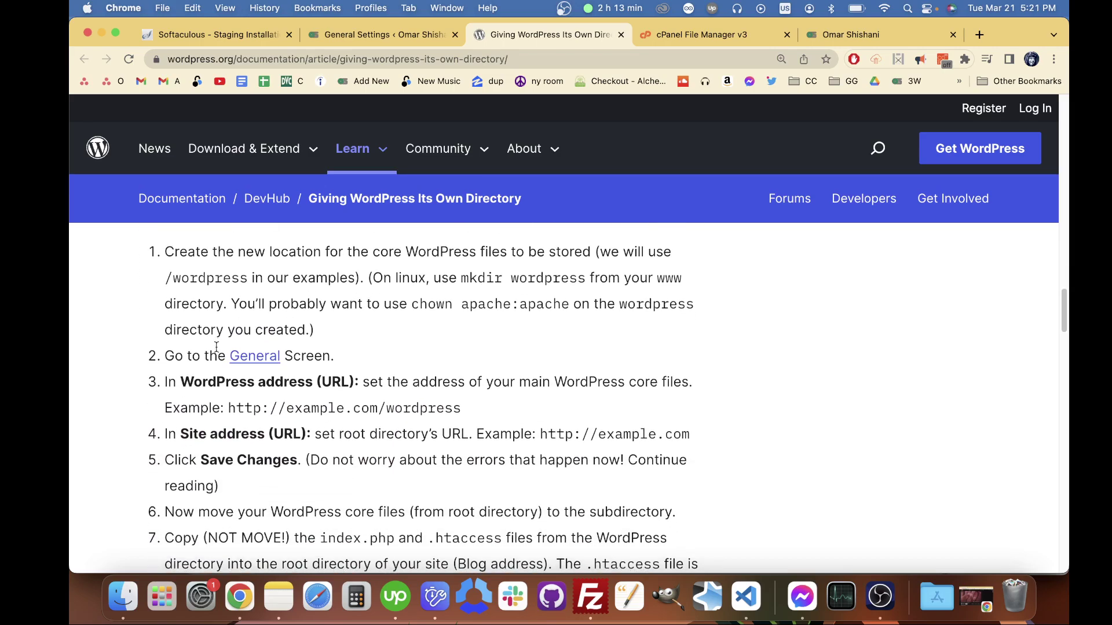
{"action": "scroll", "coordinate": [216, 346], "scroll_direction": "down", "scroll_amount": 1}
{"action": "scroll", "coordinate": [216, 346], "scroll_direction": "down", "scroll_amount": 1}
{"action": "scroll", "coordinate": [215, 347], "scroll_direction": "down", "scroll_amount": 1}
{"action": "scroll", "coordinate": [216, 347], "scroll_direction": "down", "scroll_amount": 2}
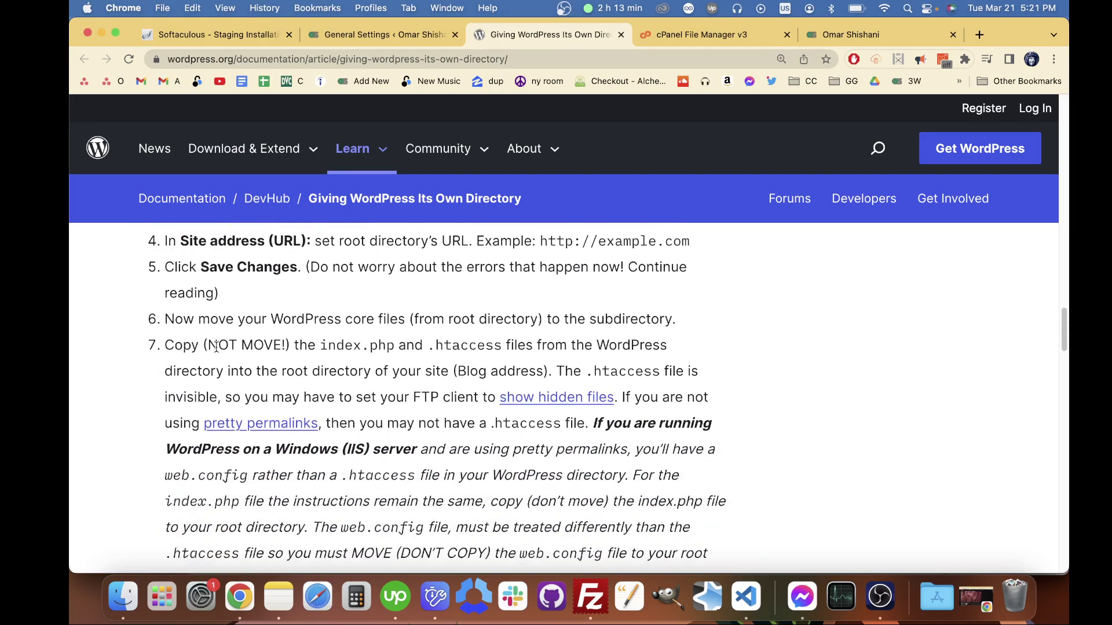
{"action": "scroll", "coordinate": [216, 347], "scroll_direction": "down", "scroll_amount": 2}
{"action": "scroll", "coordinate": [216, 347], "scroll_direction": "down", "scroll_amount": 1}
{"action": "scroll", "coordinate": [216, 347], "scroll_direction": "down", "scroll_amount": 2}
{"action": "scroll", "coordinate": [217, 348], "scroll_direction": "down", "scroll_amount": 3}
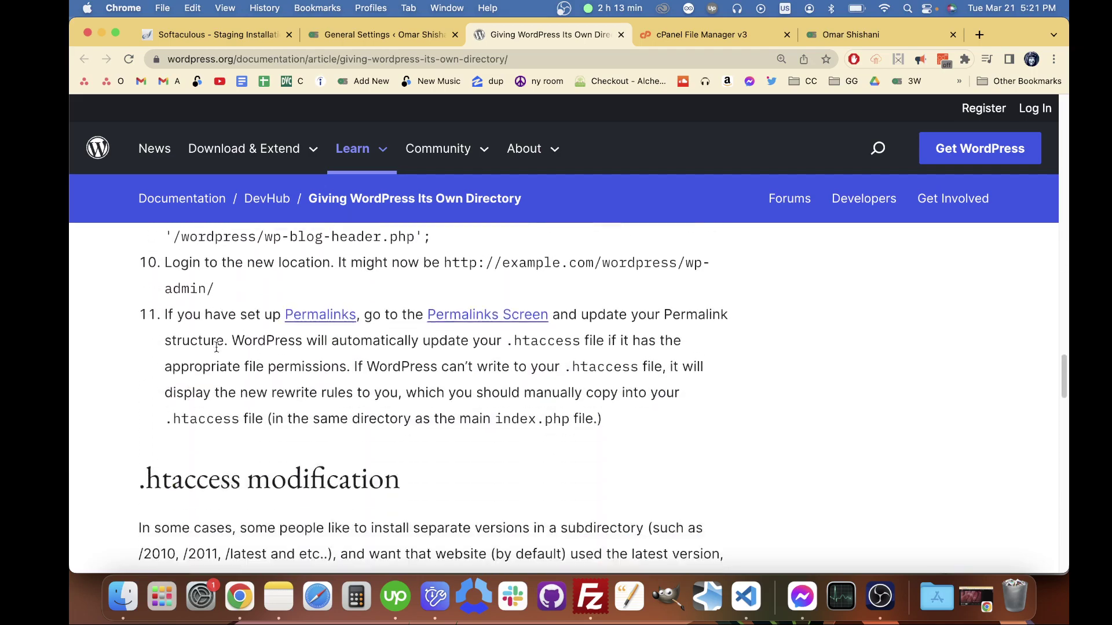
{"action": "scroll", "coordinate": [216, 347], "scroll_direction": "up", "scroll_amount": 4}
{"action": "scroll", "coordinate": [216, 348], "scroll_direction": "up", "scroll_amount": 1}
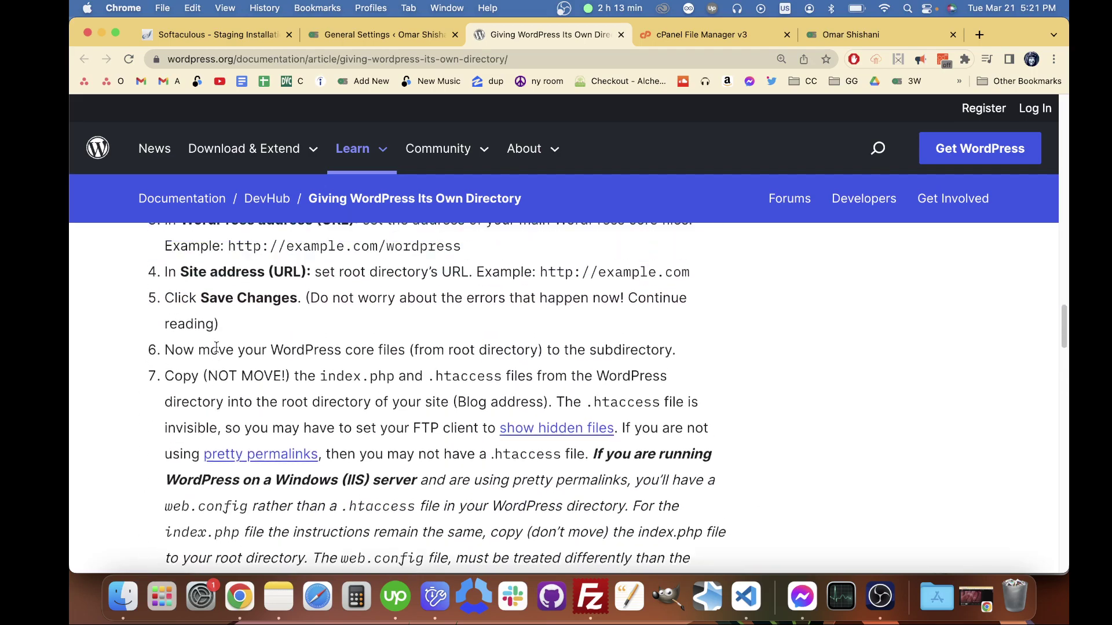
{"action": "scroll", "coordinate": [215, 348], "scroll_direction": "up", "scroll_amount": 3}
- Inspect the portfolio-3.0 folder's WordPress core files twice, returning to public_html each time
{"action": "left_click", "coordinate": [687, 40]}
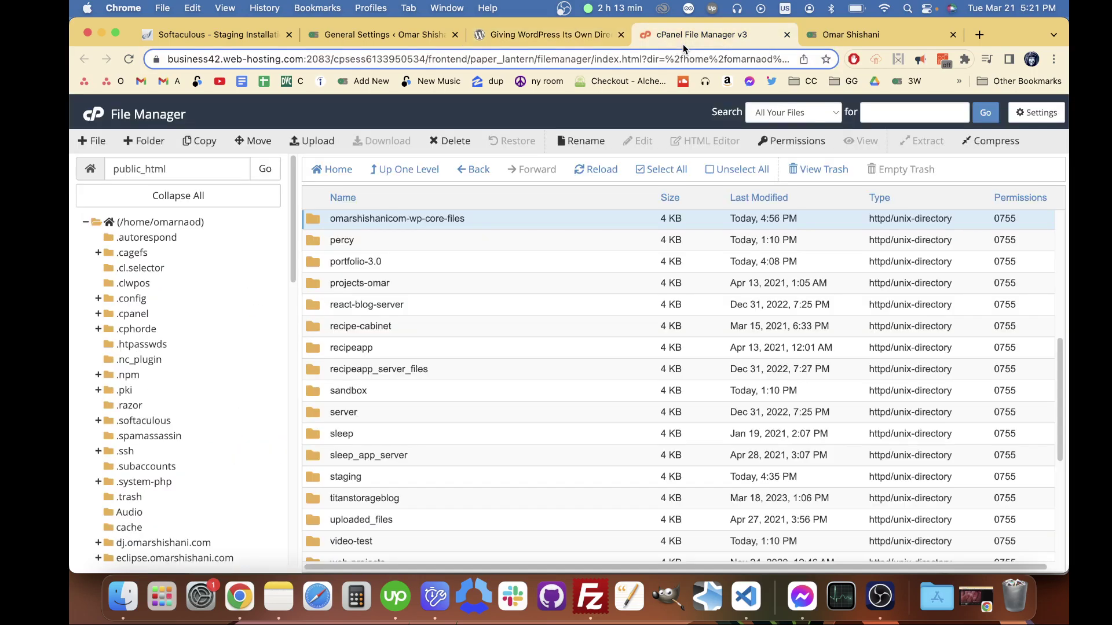
{"action": "left_click", "coordinate": [819, 38]}
{"action": "left_click", "coordinate": [740, 37]}
{"action": "scroll", "coordinate": [447, 351], "scroll_direction": "down", "scroll_amount": 2}
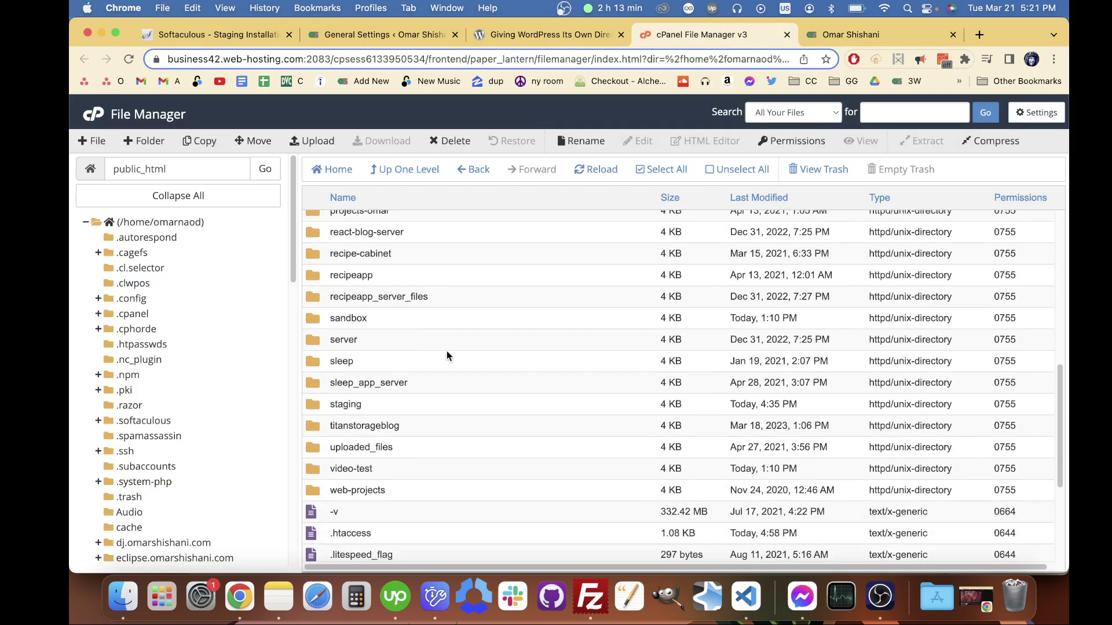
{"action": "scroll", "coordinate": [435, 382], "scroll_direction": "down", "scroll_amount": 2}
{"action": "scroll", "coordinate": [422, 422], "scroll_direction": "up", "scroll_amount": 5}
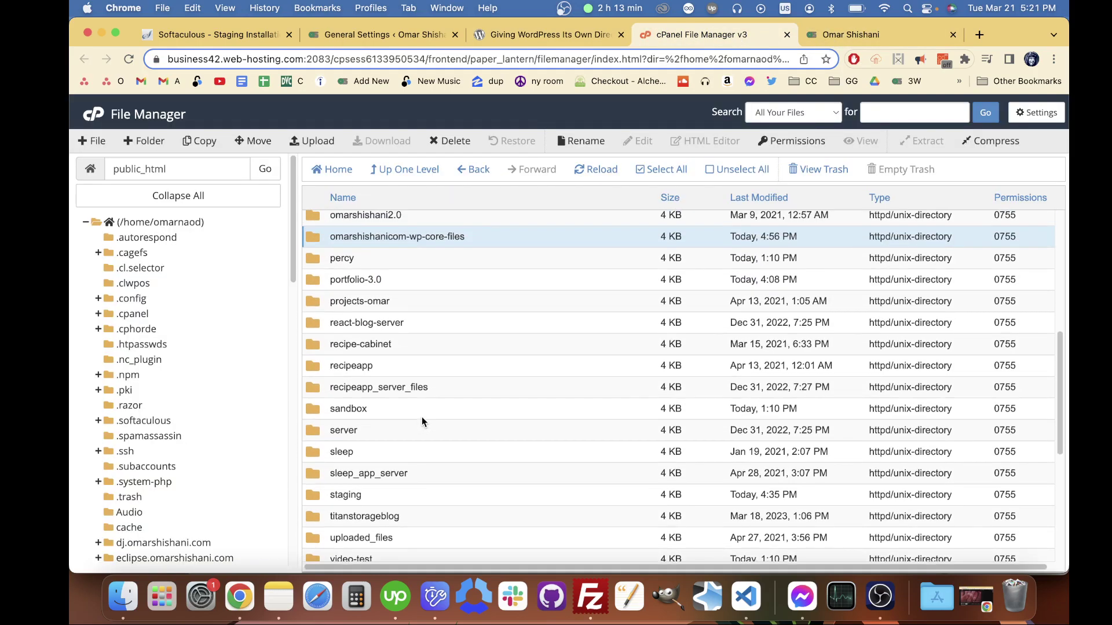
{"action": "scroll", "coordinate": [423, 417], "scroll_direction": "down", "scroll_amount": 1}
{"action": "scroll", "coordinate": [425, 416], "scroll_direction": "down", "scroll_amount": 4}
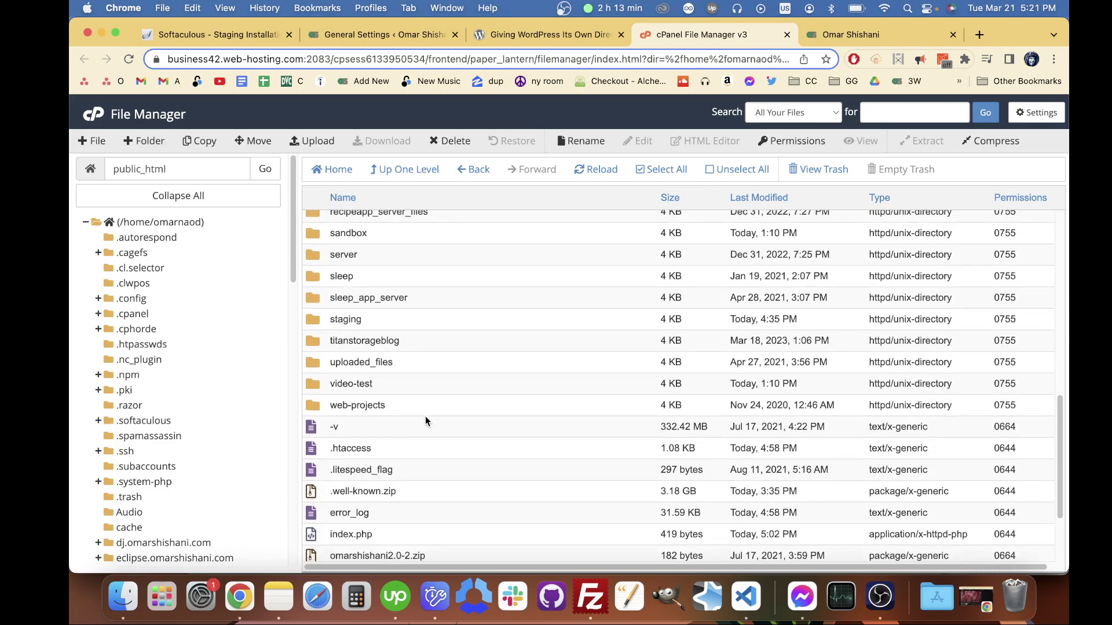
{"action": "scroll", "coordinate": [425, 416], "scroll_direction": "up", "scroll_amount": 6}
{"action": "double_click", "coordinate": [427, 359]}
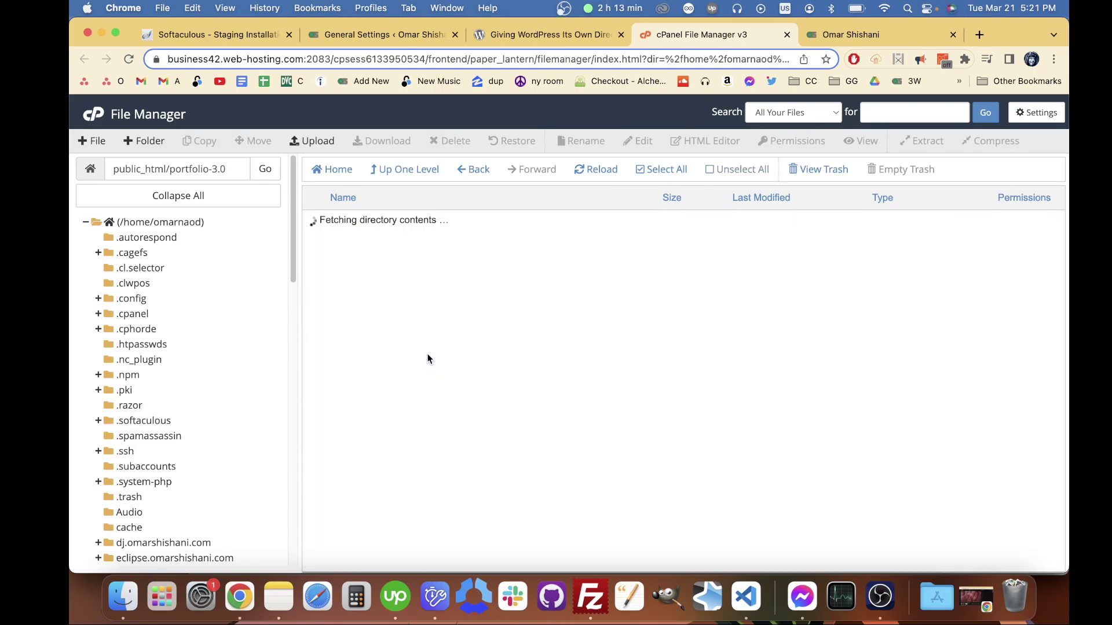
{"action": "left_click", "coordinate": [399, 169]}
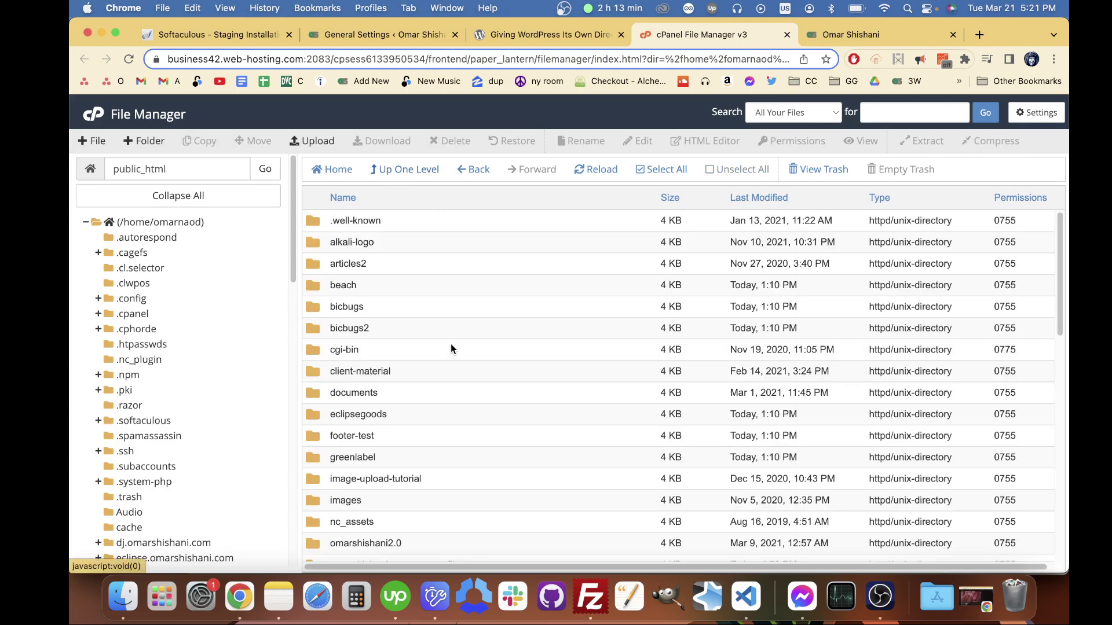
{"action": "scroll", "coordinate": [455, 368], "scroll_direction": "down", "scroll_amount": 5}
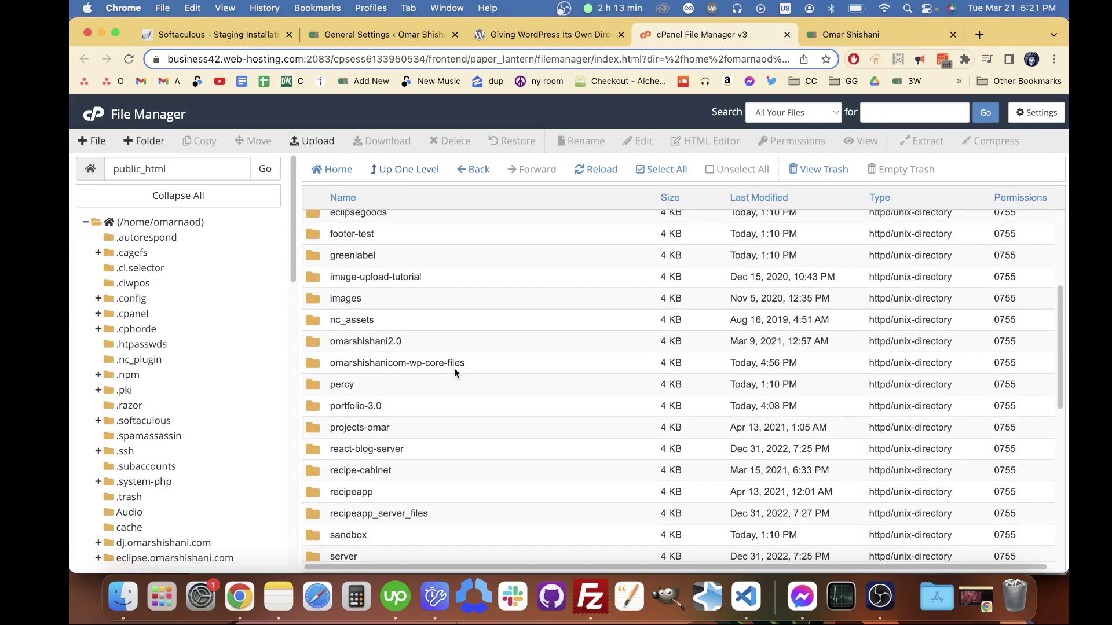
{"action": "double_click", "coordinate": [408, 405]}
{"action": "scroll", "coordinate": [425, 373], "scroll_direction": "down", "scroll_amount": 2}
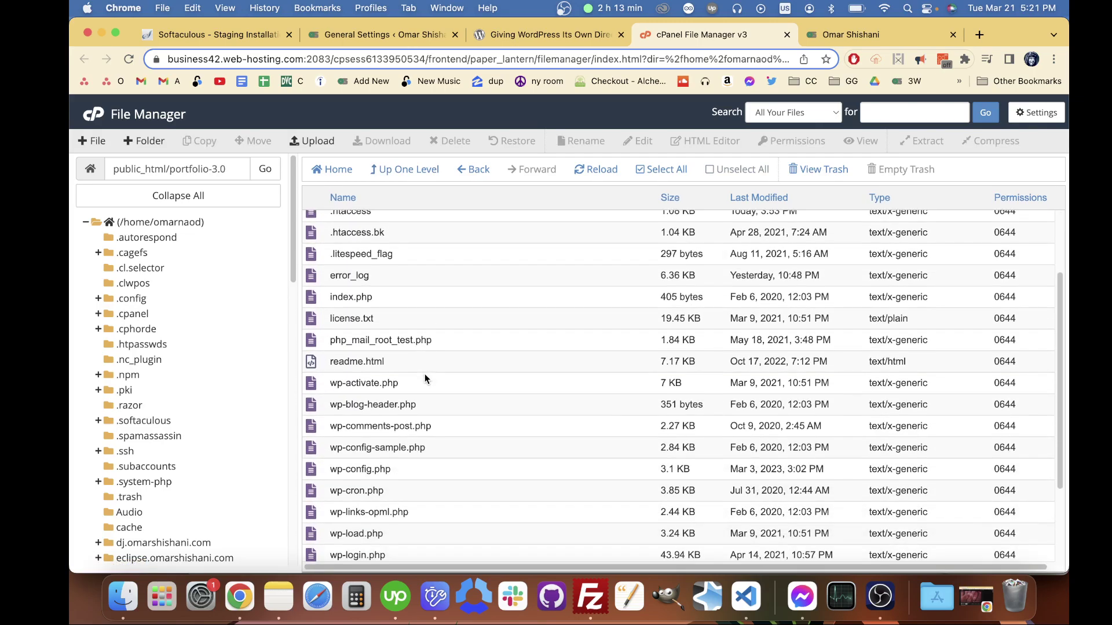
{"action": "scroll", "coordinate": [425, 374], "scroll_direction": "down", "scroll_amount": 2}
{"action": "scroll", "coordinate": [425, 374], "scroll_direction": "down", "scroll_amount": 2}
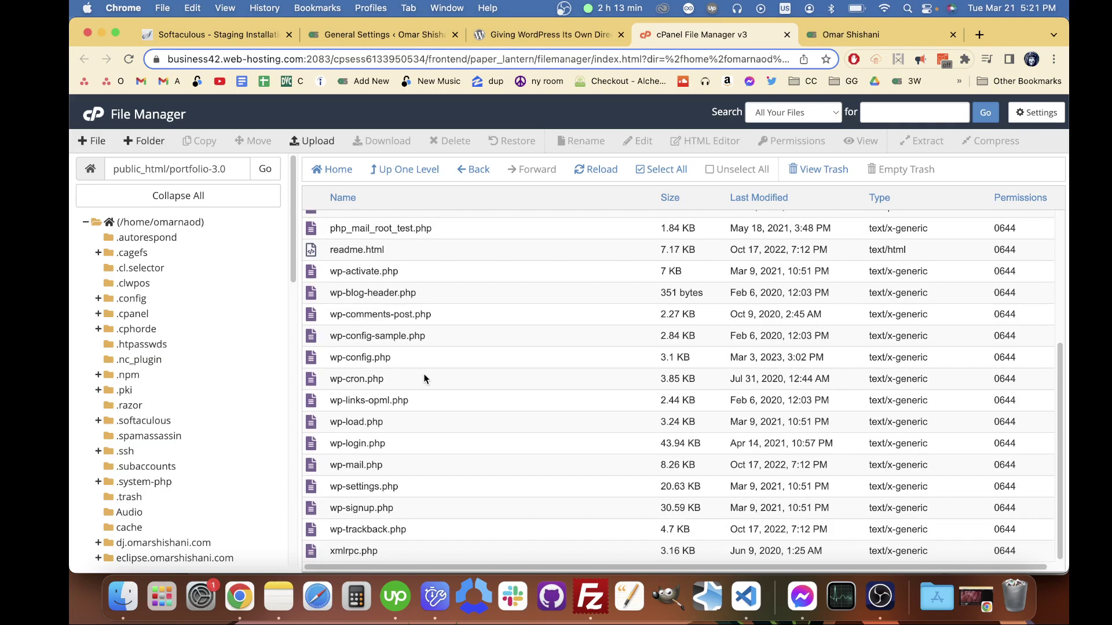
{"action": "scroll", "coordinate": [398, 357], "scroll_direction": "up", "scroll_amount": 3}
{"action": "scroll", "coordinate": [383, 330], "scroll_direction": "up", "scroll_amount": 2}
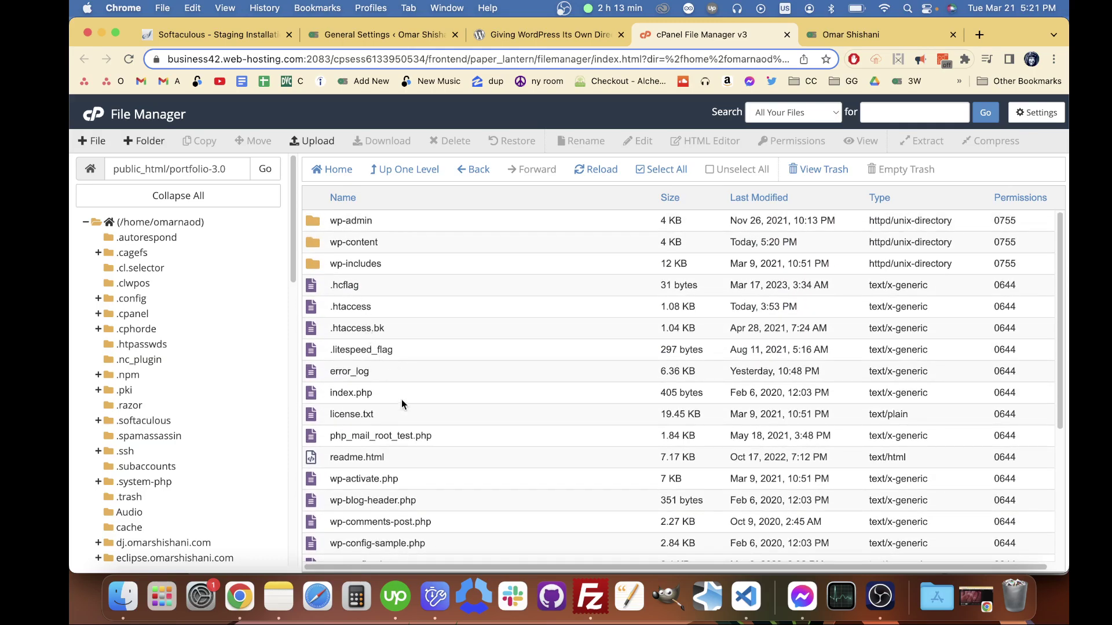
{"action": "left_click", "coordinate": [404, 169]}
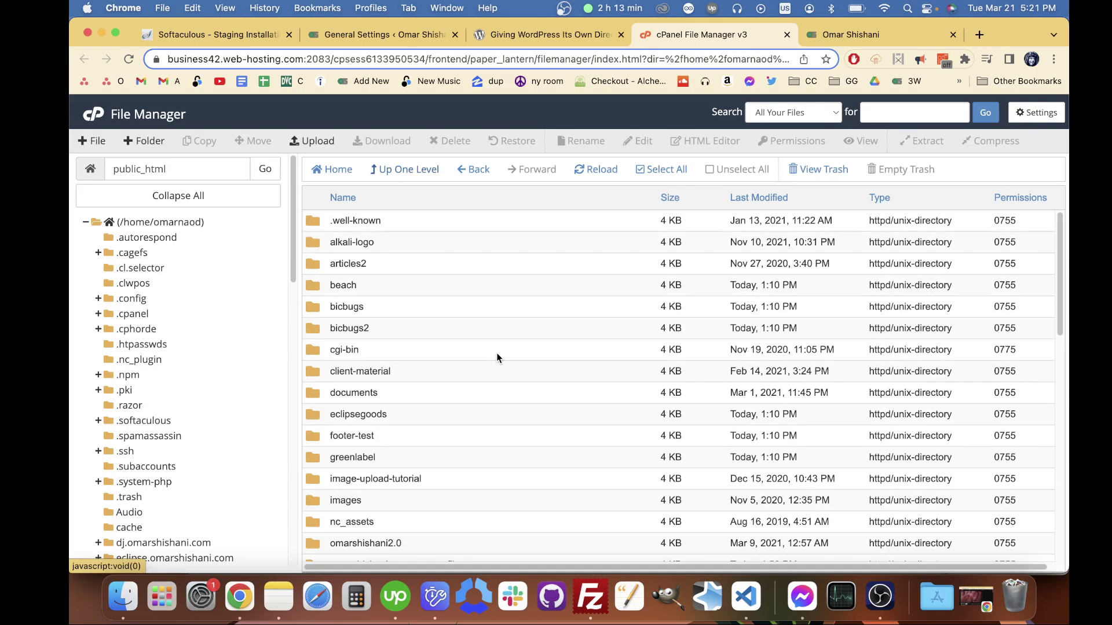
{"action": "scroll", "coordinate": [497, 357], "scroll_direction": "down", "scroll_amount": 10}
{"action": "scroll", "coordinate": [496, 356], "scroll_direction": "down", "scroll_amount": 5}
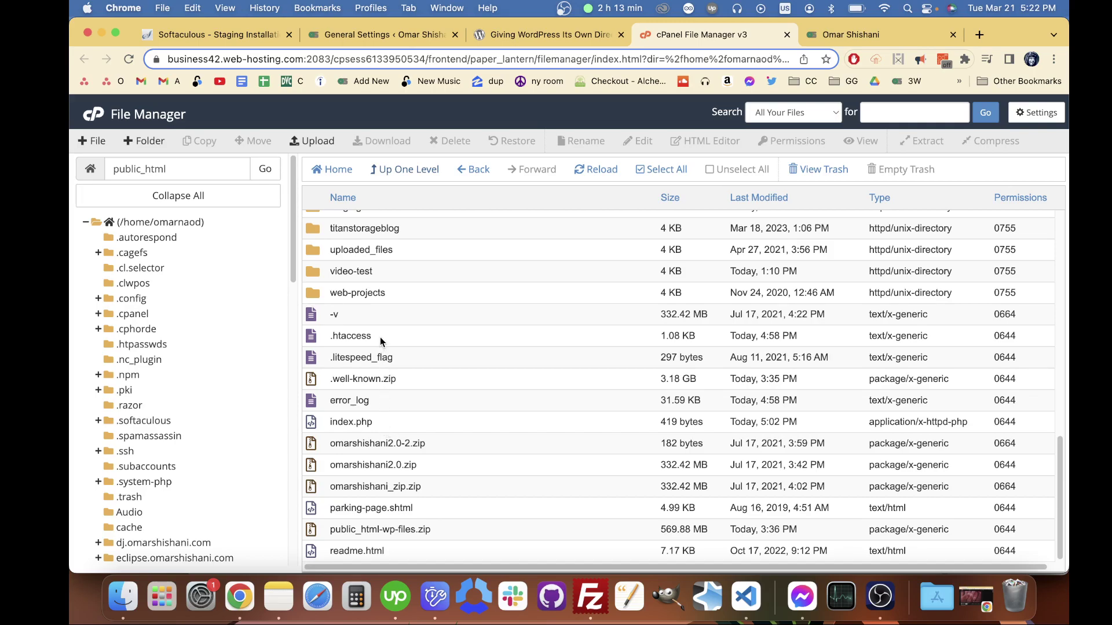
{"action": "scroll", "coordinate": [383, 336], "scroll_direction": "up", "scroll_amount": 4}
{"action": "scroll", "coordinate": [368, 337], "scroll_direction": "up", "scroll_amount": 1}
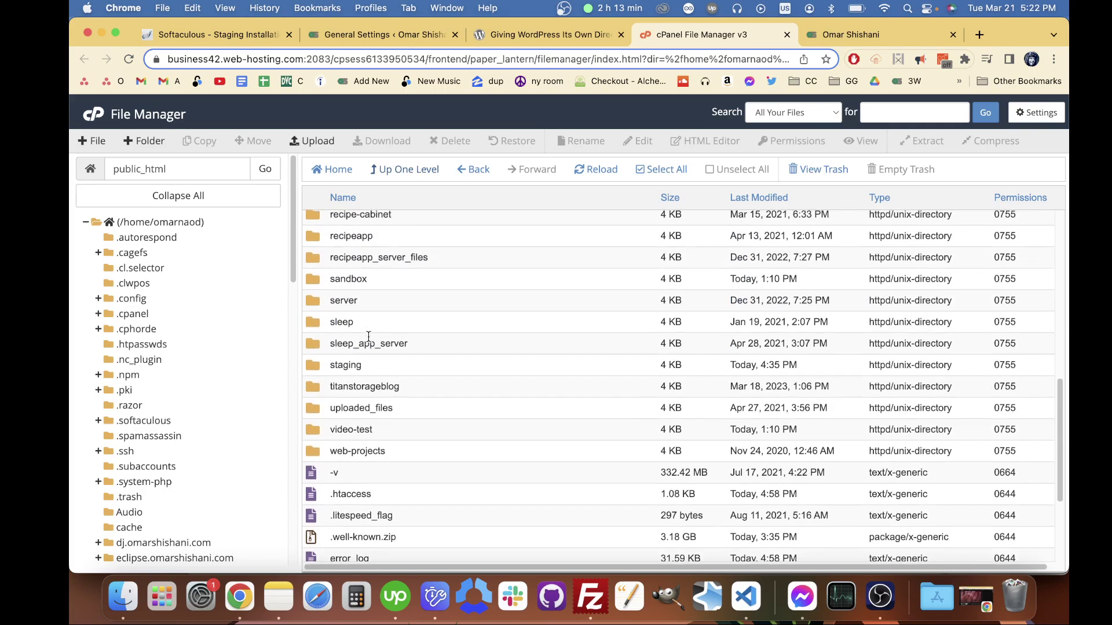
{"action": "scroll", "coordinate": [368, 337], "scroll_direction": "up", "scroll_amount": 2}
{"action": "scroll", "coordinate": [409, 293], "scroll_direction": "up", "scroll_amount": 2}
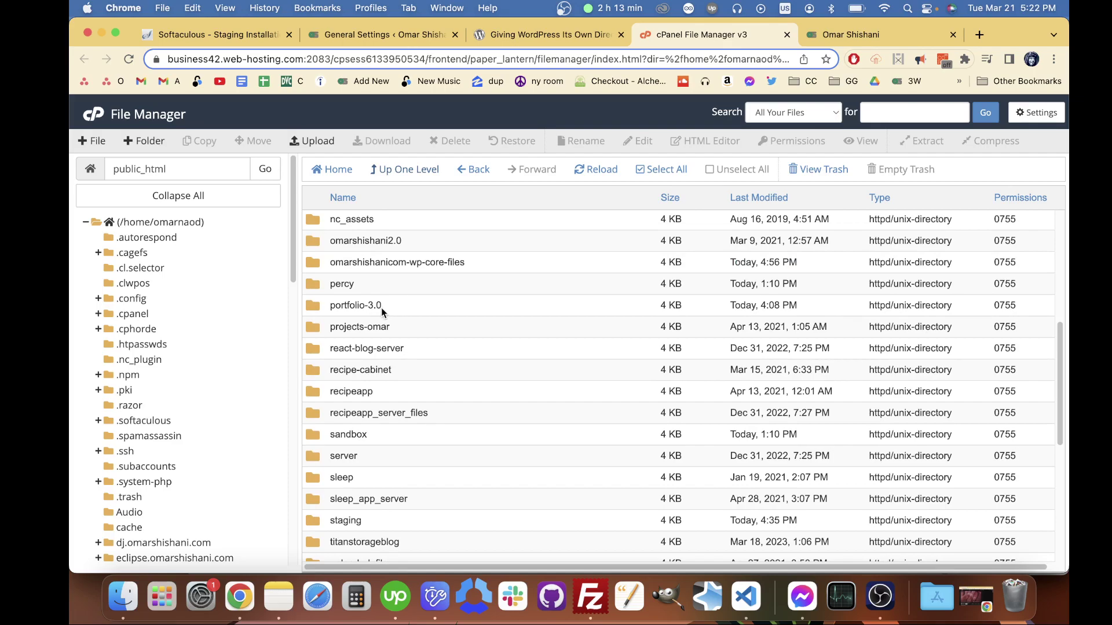
{"action": "scroll", "coordinate": [381, 308], "scroll_direction": "down", "scroll_amount": 7}
{"action": "scroll", "coordinate": [384, 319], "scroll_direction": "down", "scroll_amount": 1}
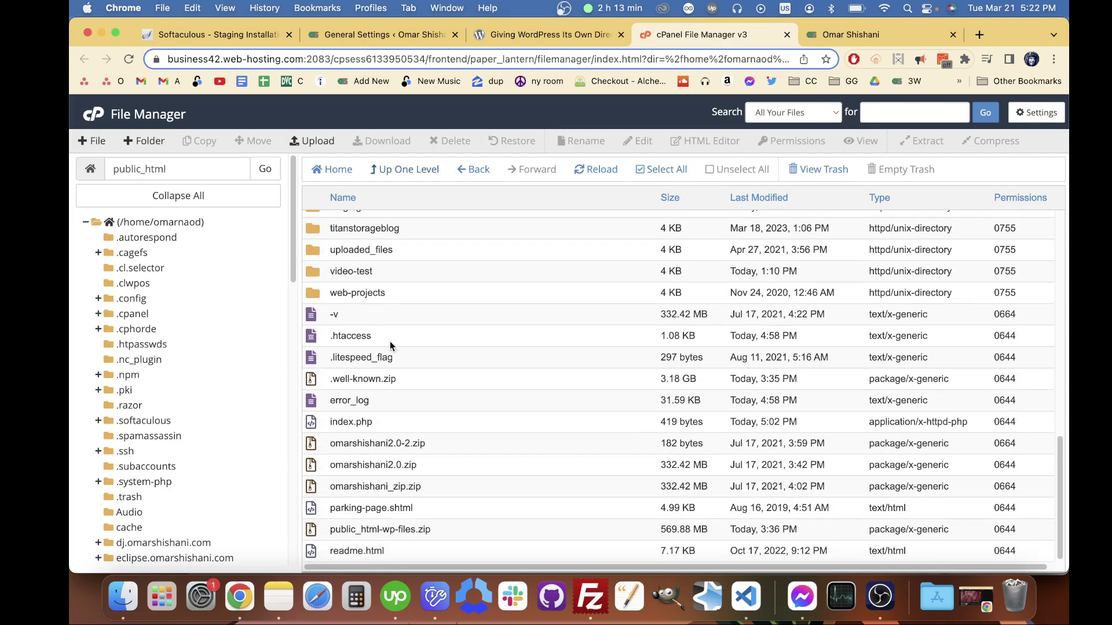
{"action": "right_click", "coordinate": [383, 335]}
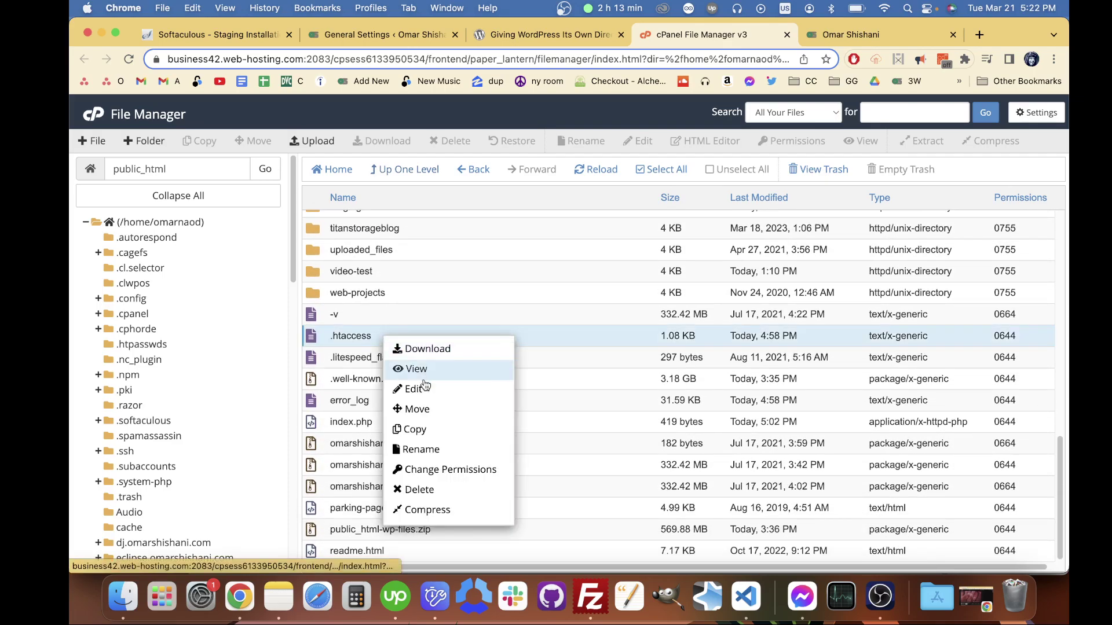
{"action": "left_click", "coordinate": [423, 387]}
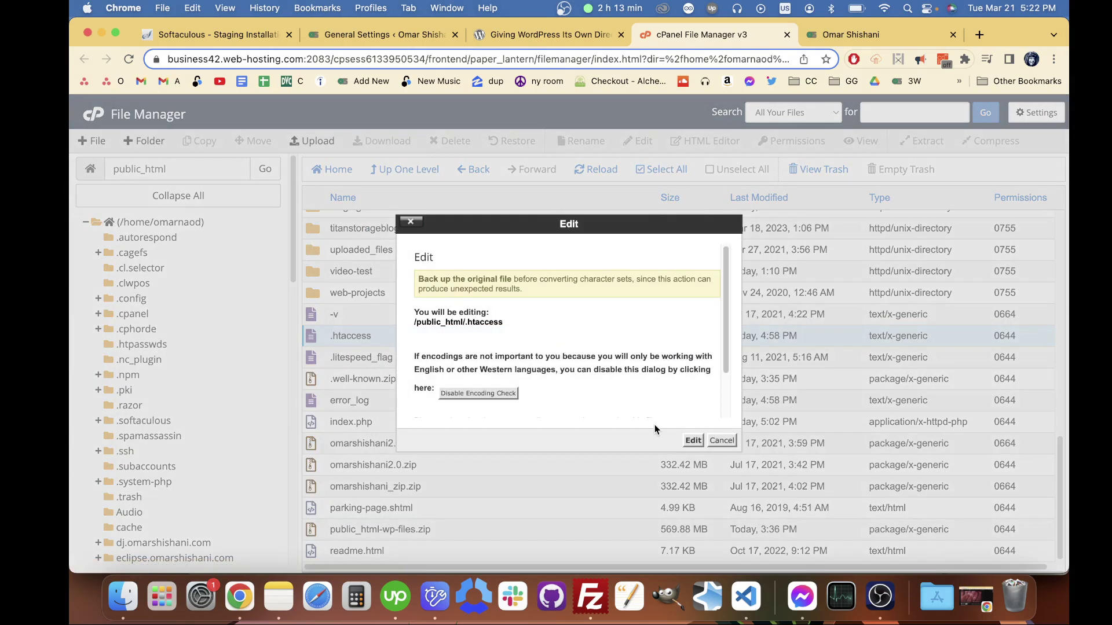
{"action": "left_click", "coordinate": [693, 440]}
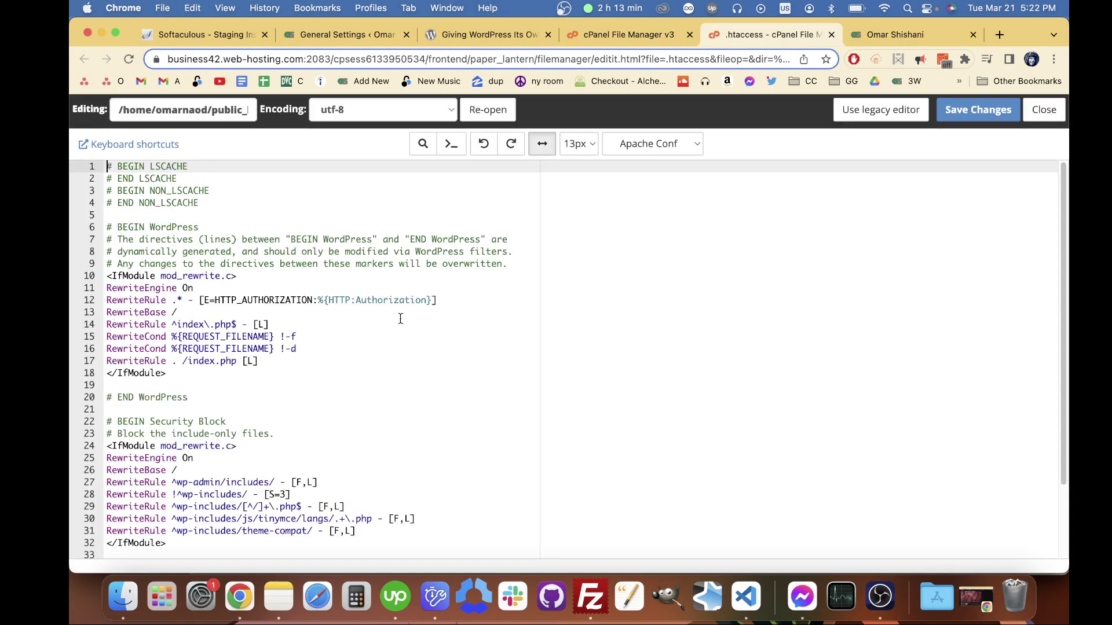
{"action": "scroll", "coordinate": [365, 317], "scroll_direction": "down", "scroll_amount": 2}
{"action": "scroll", "coordinate": [364, 317], "scroll_direction": "up", "scroll_amount": 3}
{"action": "scroll", "coordinate": [364, 319], "scroll_direction": "down", "scroll_amount": 3}
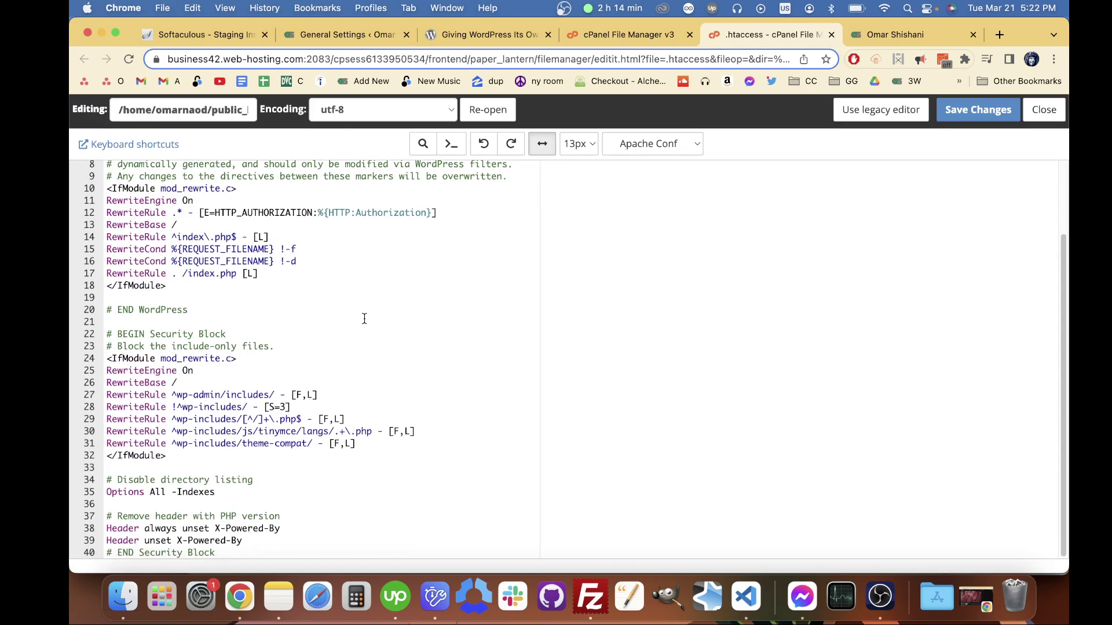
{"action": "scroll", "coordinate": [364, 318], "scroll_direction": "up", "scroll_amount": 3}
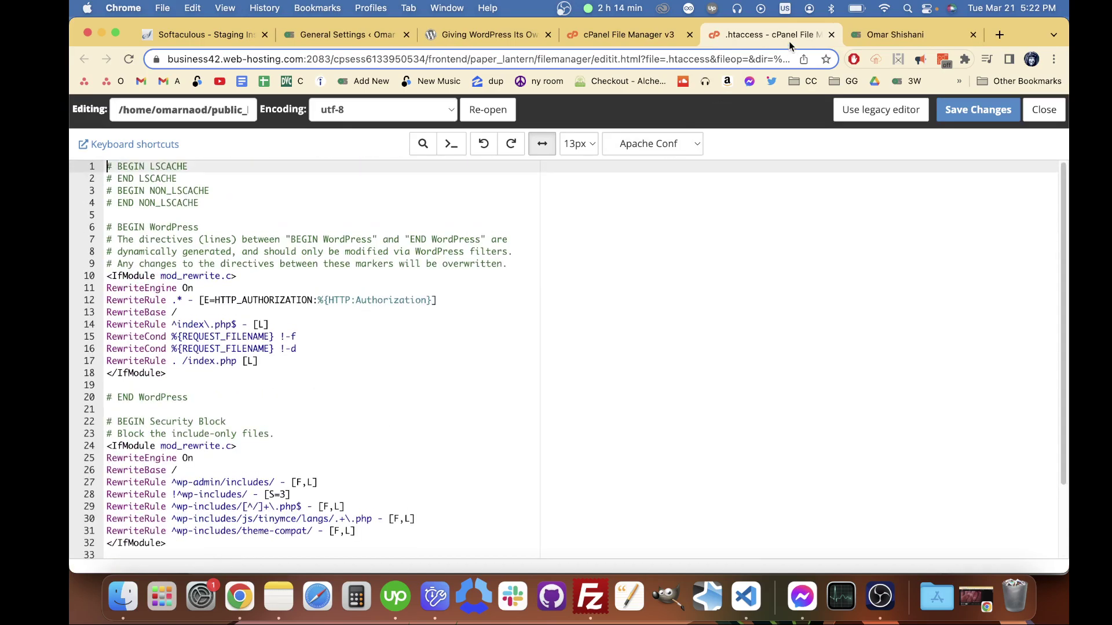
{"action": "left_click", "coordinate": [830, 36]}
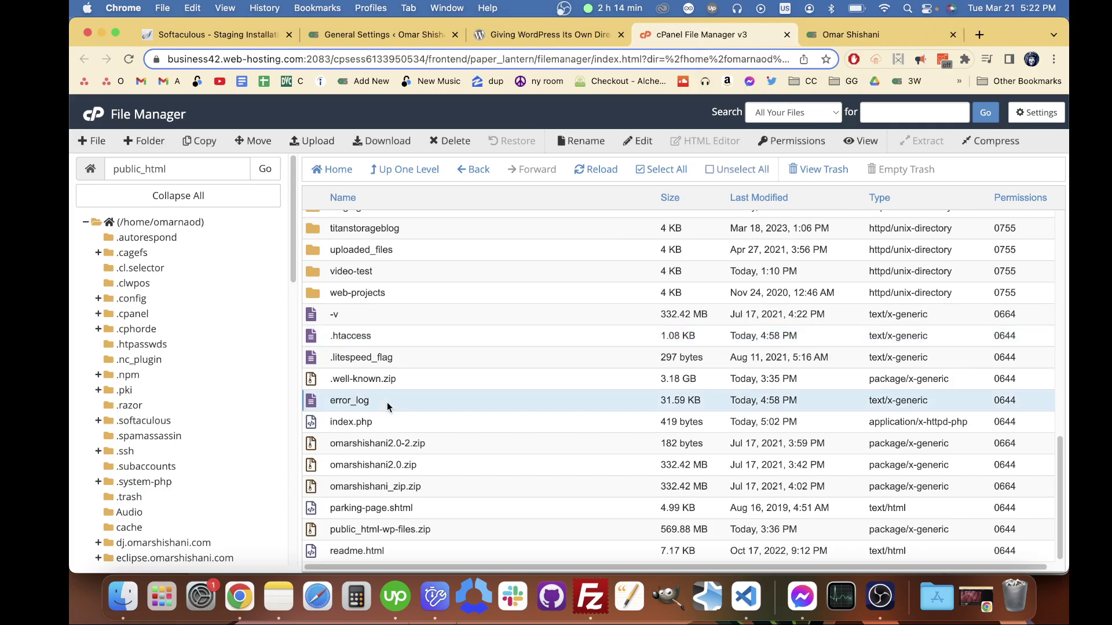
- Open public_html's index.php in the code editor
{"action": "right_click", "coordinate": [381, 419]}
{"action": "left_click", "coordinate": [425, 428]}
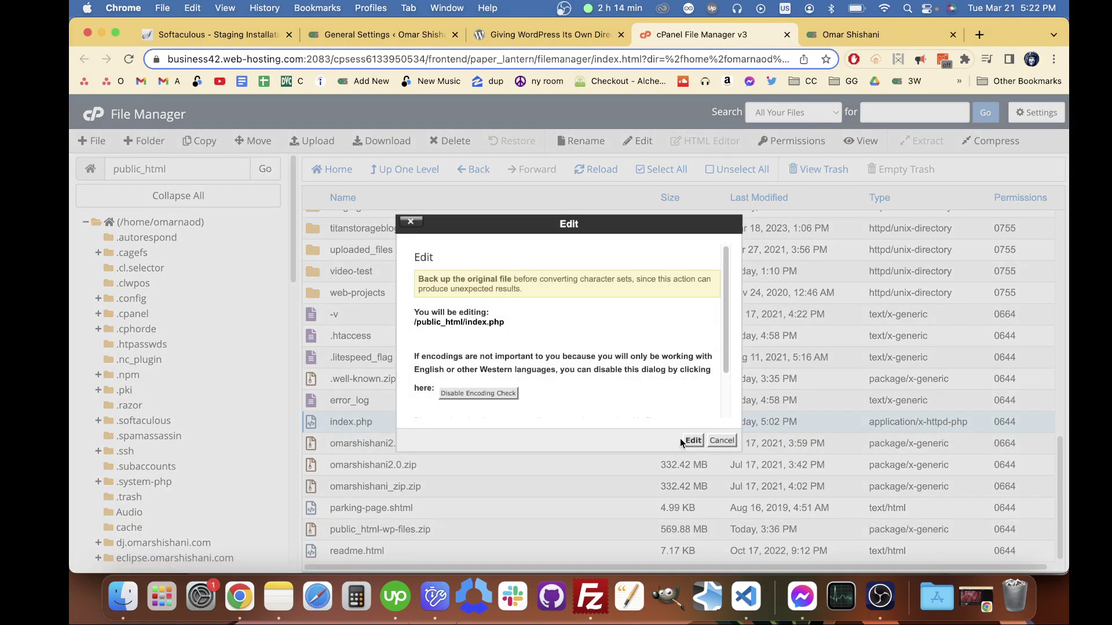
{"action": "left_click", "coordinate": [692, 440]}
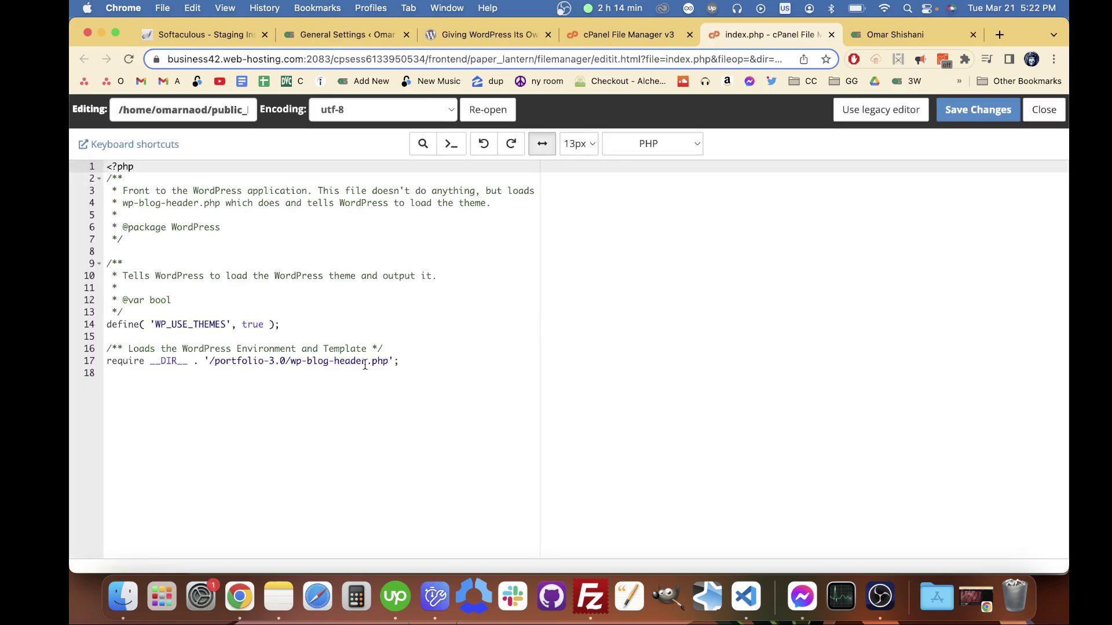
- Delete portfolio-3.0/ from the line 17 require path, then undo to restore it
{"action": "left_click", "coordinate": [445, 378]}
{"action": "left_click", "coordinate": [345, 349]}
{"action": "left_click", "coordinate": [289, 361]}
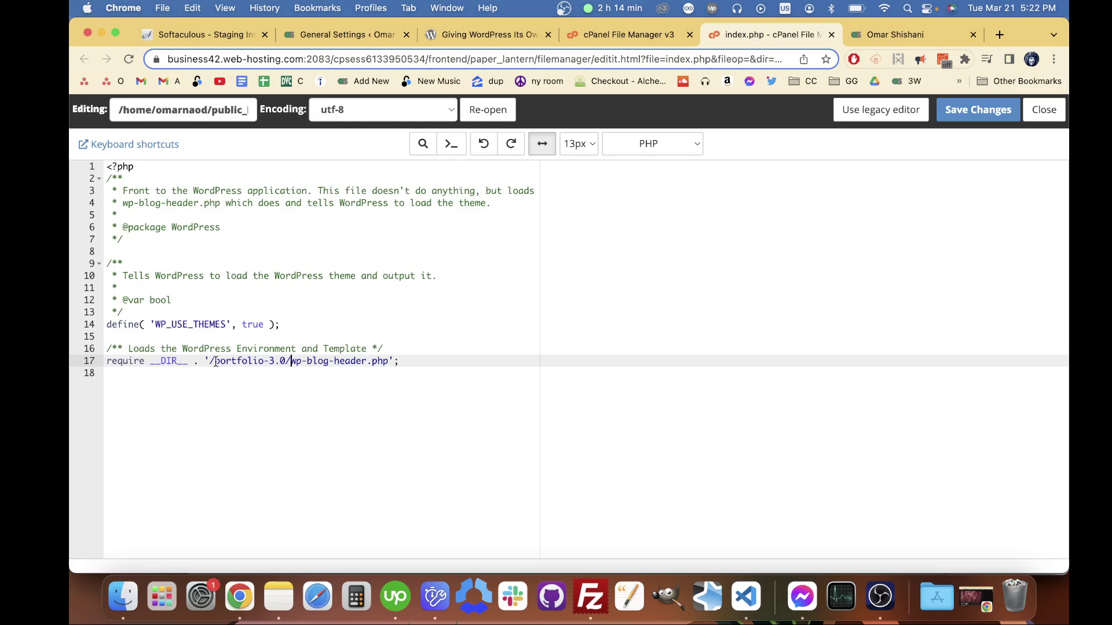
{"action": "left_click_drag", "start_coordinate": [214, 361], "coordinate": [289, 362]}
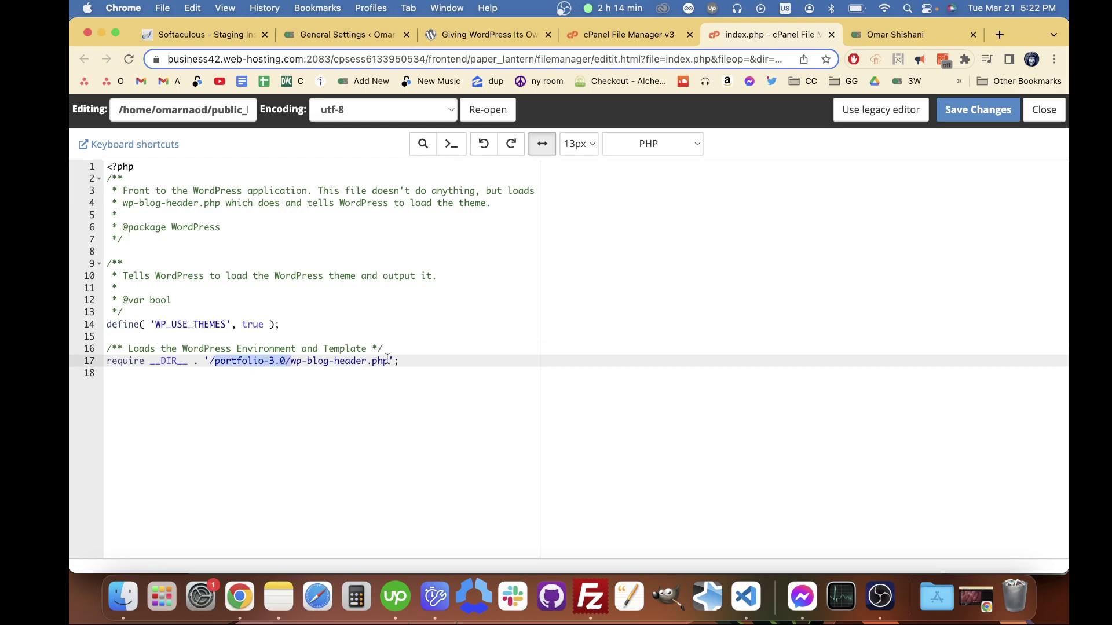
{"action": "key", "text": "BackSpace"}
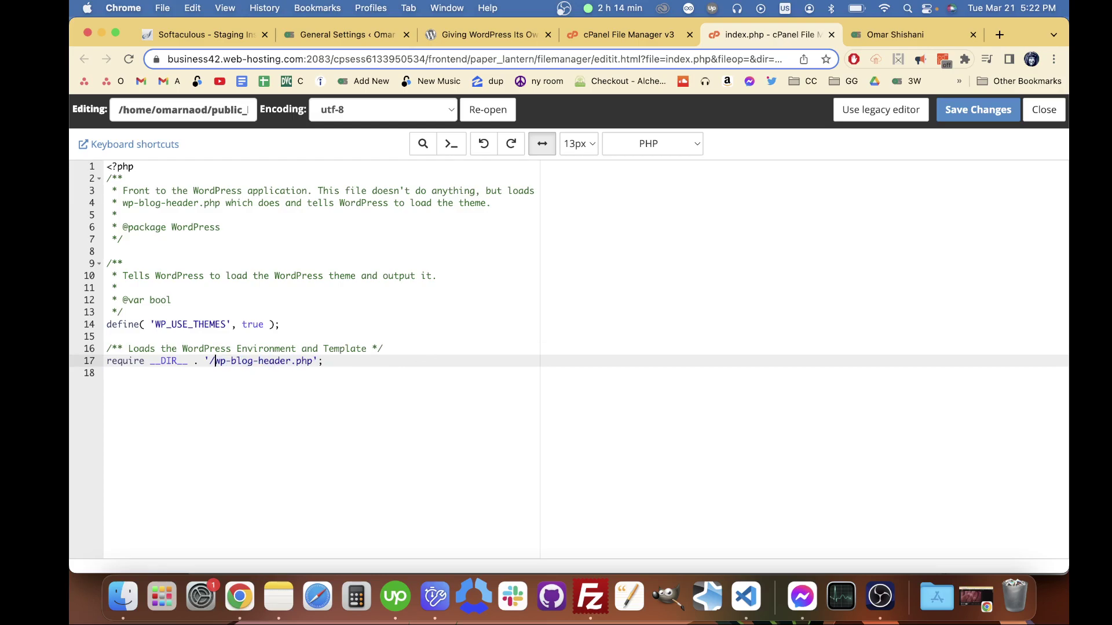
{"action": "left_click", "coordinate": [472, 371]}
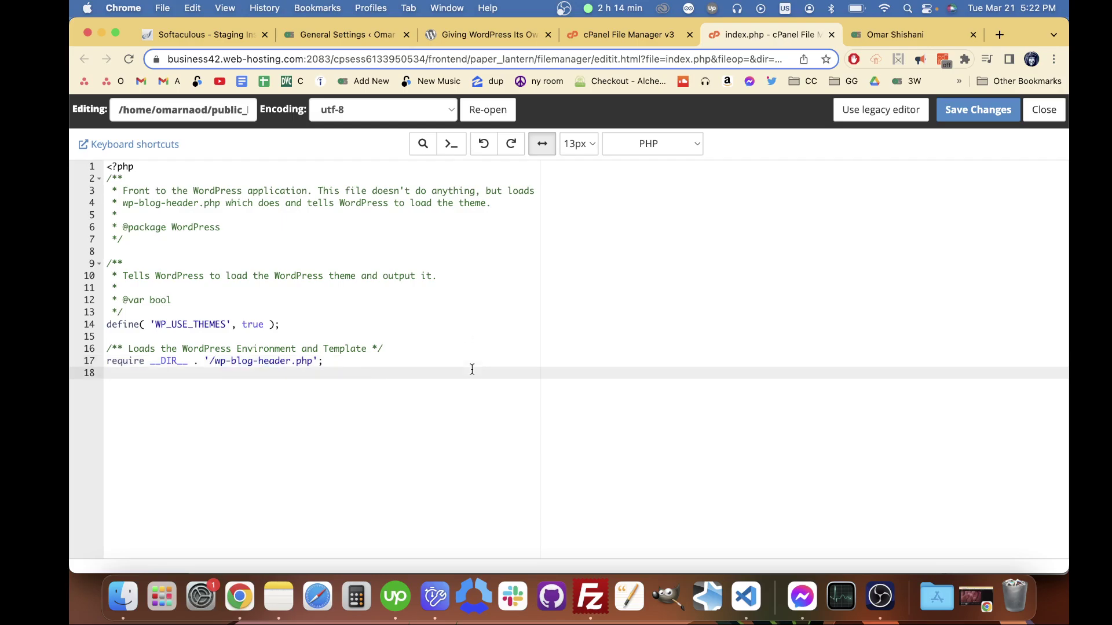
{"action": "key", "text": "super+z"}
{"action": "left_click", "coordinate": [471, 372]}
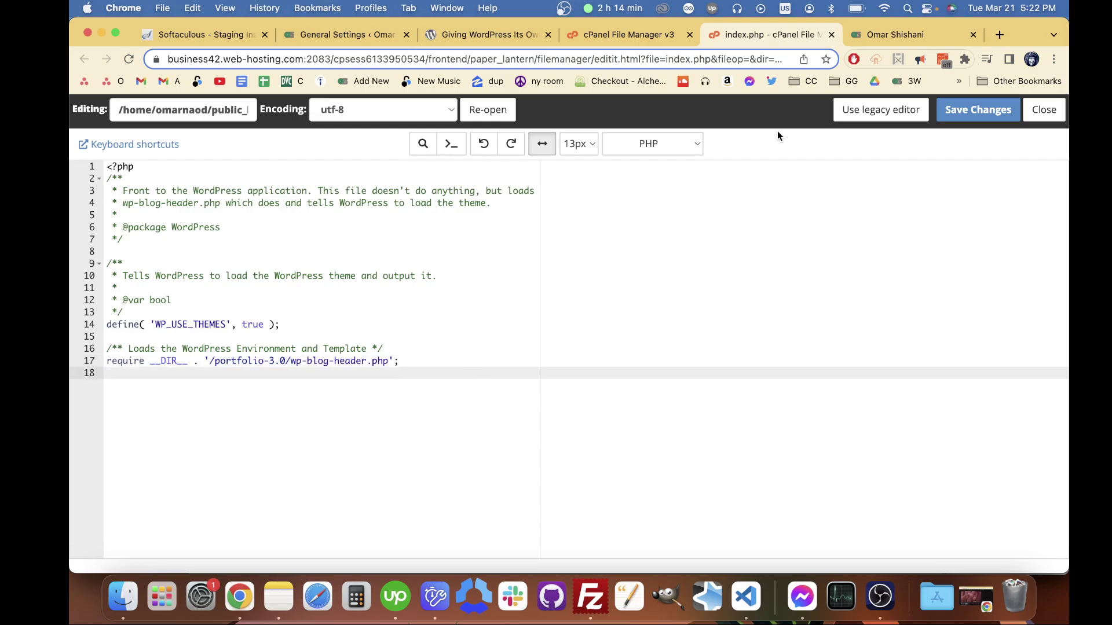
{"action": "left_click", "coordinate": [641, 34]}
- In General Settings, highlight the WordPress Address URL that includes portfolio-3.0
{"action": "left_click", "coordinate": [514, 35]}
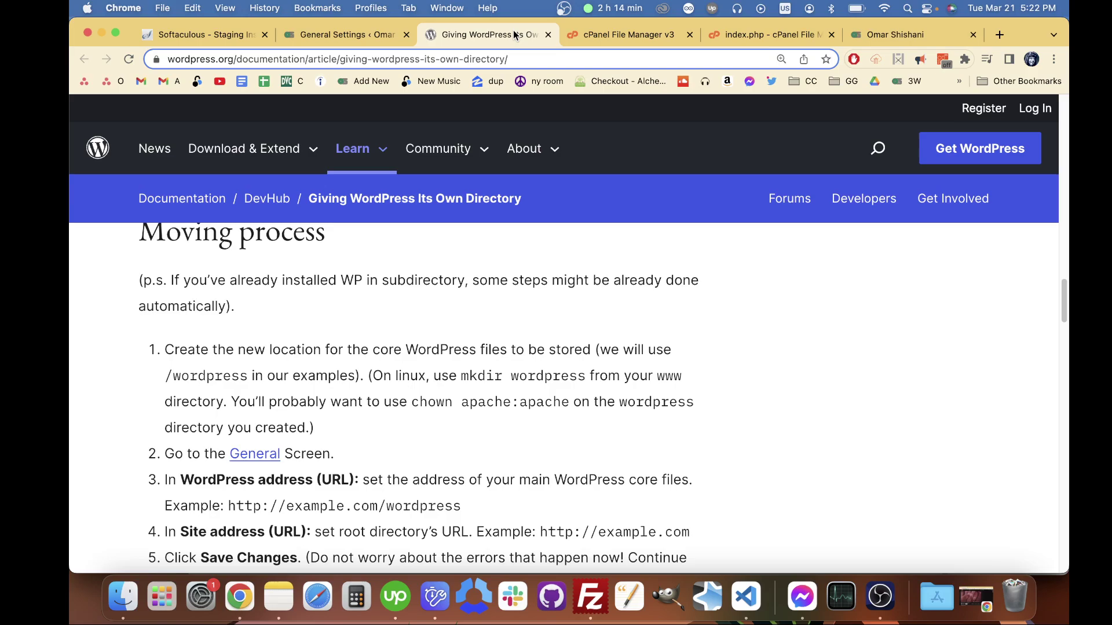
{"action": "left_click", "coordinate": [338, 31]}
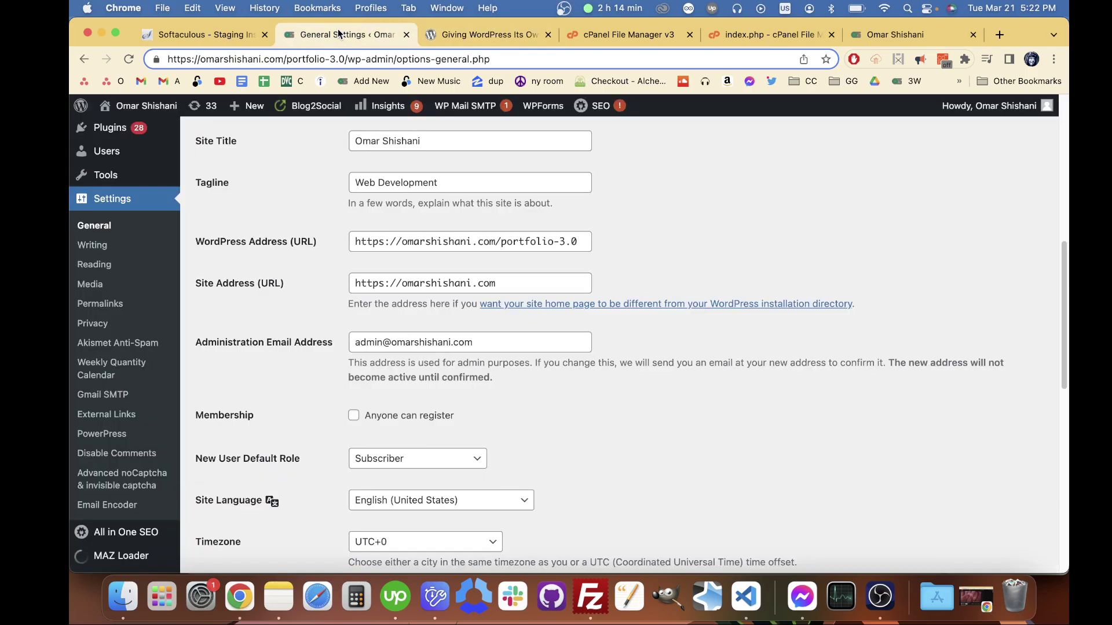
{"action": "left_click", "coordinate": [525, 278]}
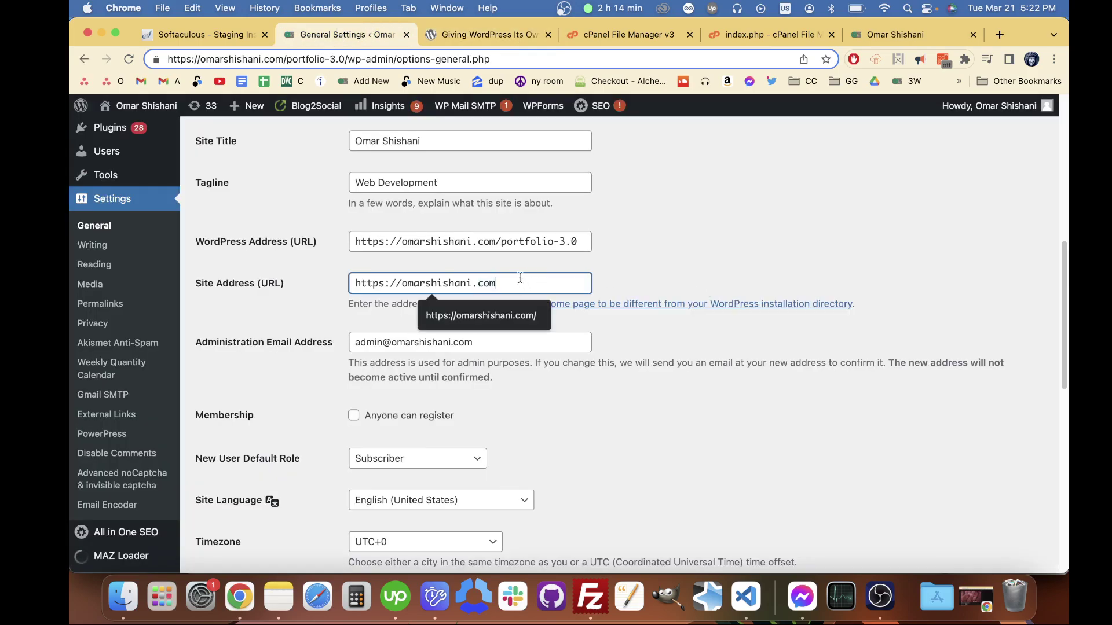
{"action": "triple_click", "coordinate": [508, 241]}
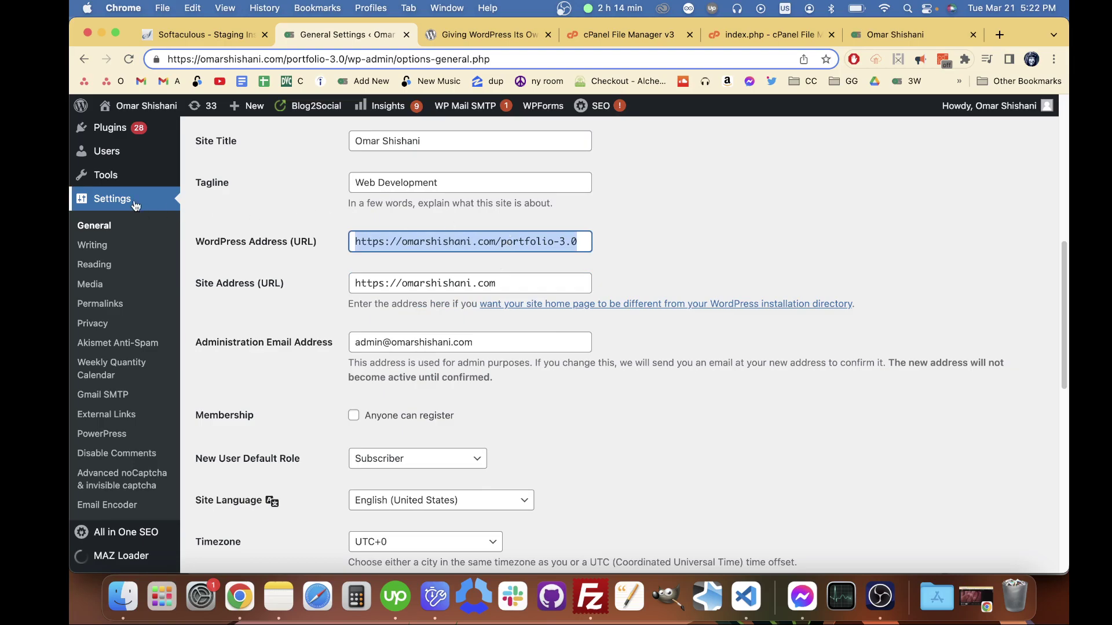
{"action": "left_click", "coordinate": [598, 247]}
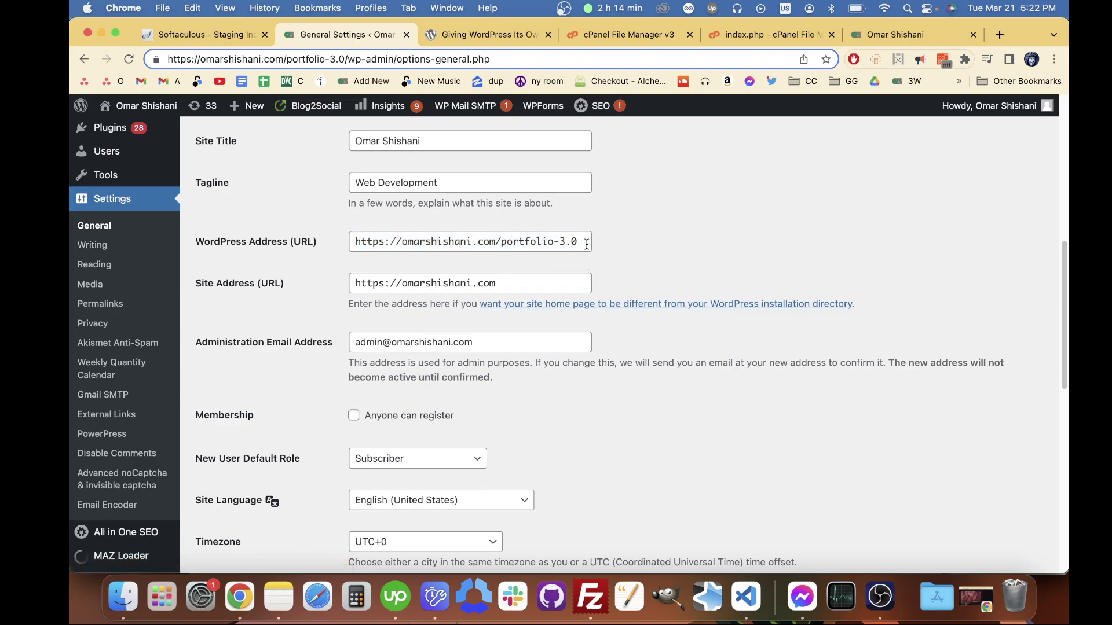
{"action": "left_click_drag", "start_coordinate": [586, 244], "coordinate": [348, 235]}
- Examine the root-domain Site Address, then follow the separate home directory help link
{"action": "left_click", "coordinate": [546, 283]}
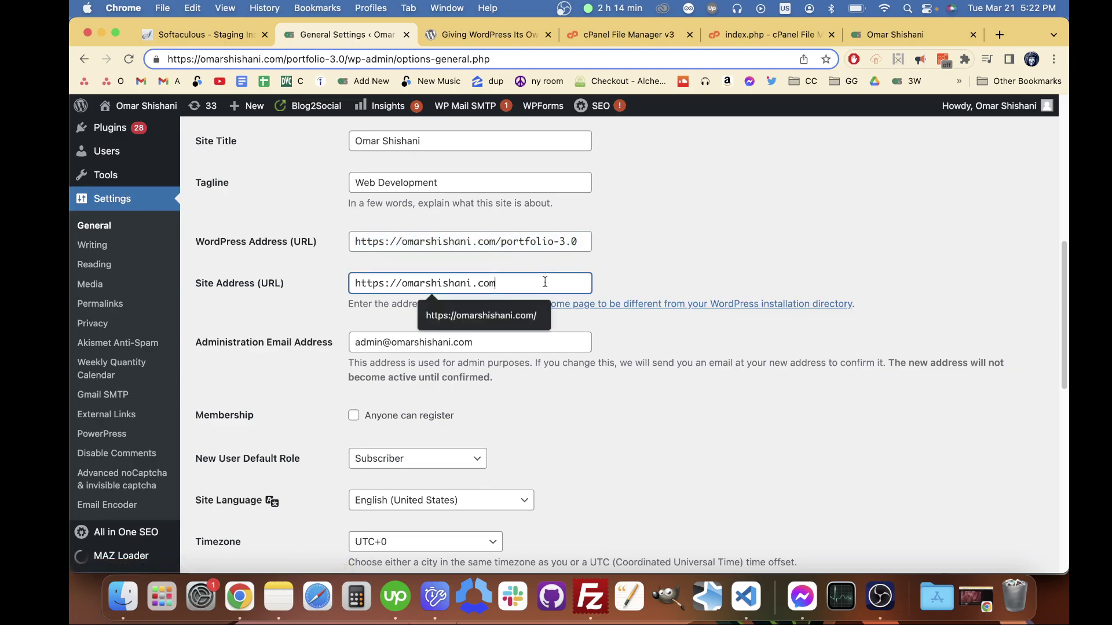
{"action": "left_click", "coordinate": [632, 264]}
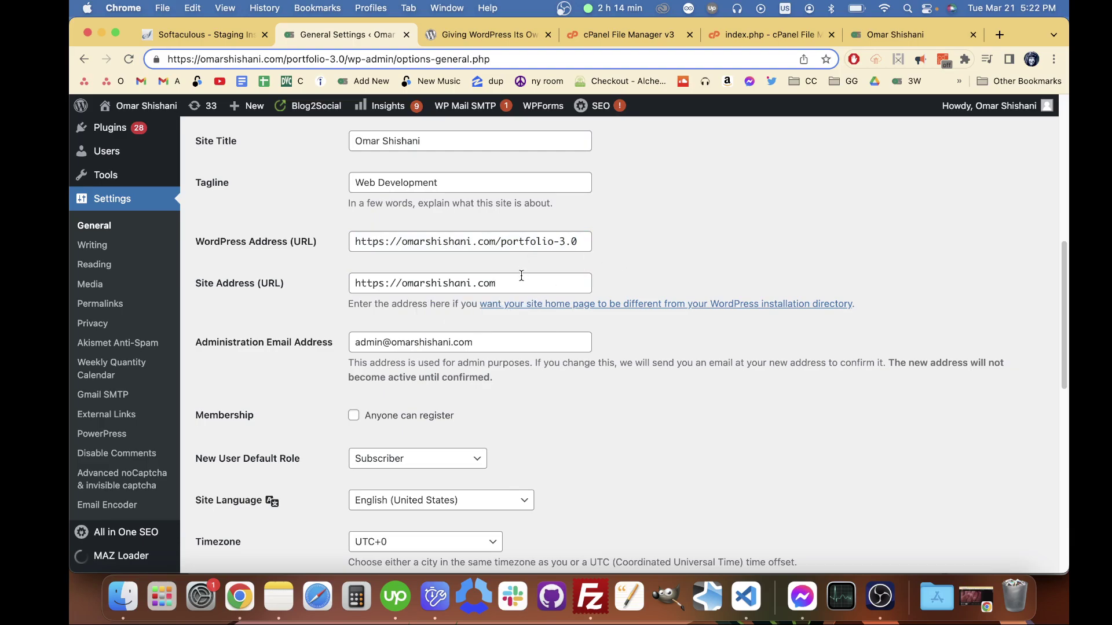
{"action": "left_click", "coordinate": [497, 282]}
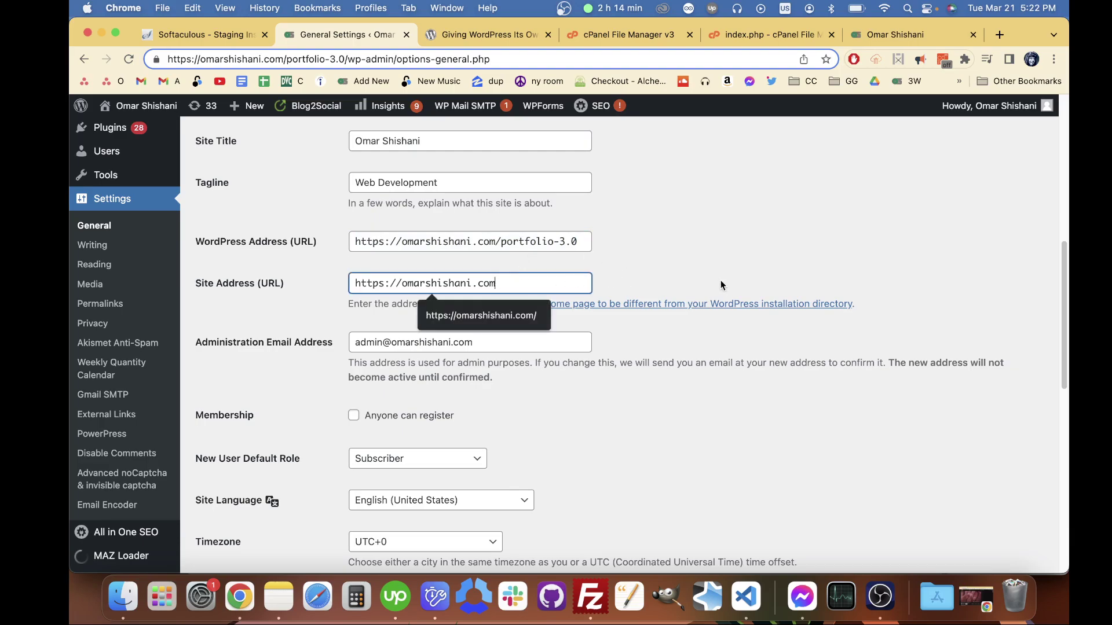
{"action": "left_click", "coordinate": [600, 288]}
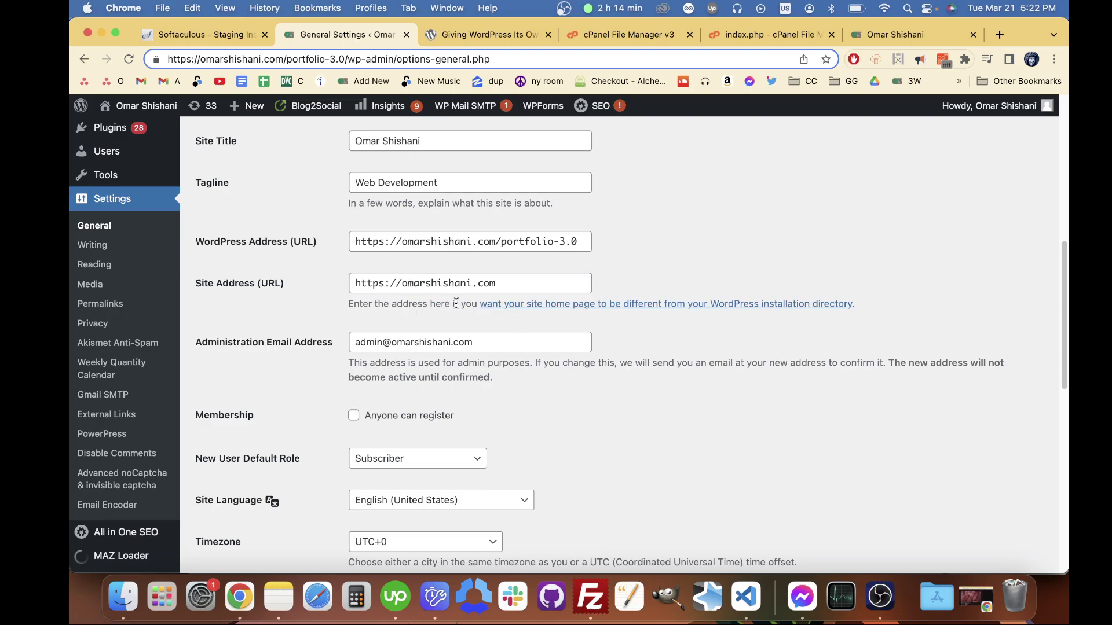
{"action": "triple_click", "coordinate": [525, 290]}
{"action": "left_click", "coordinate": [536, 289]}
{"action": "left_click", "coordinate": [706, 306]}
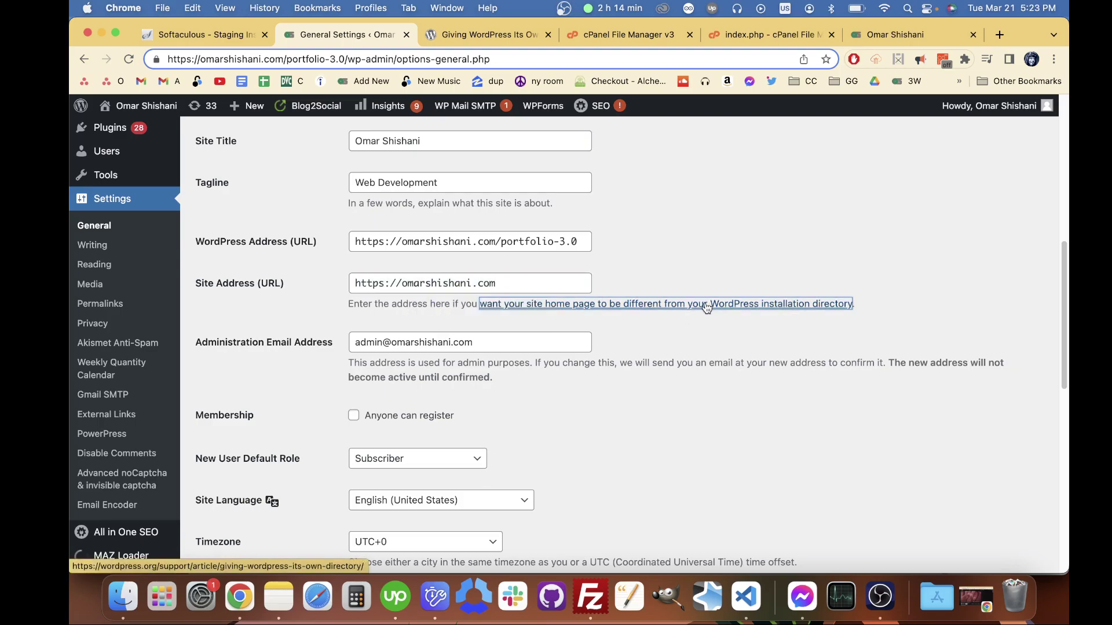
- Read the 'Giving WordPress Its Own Directory' article, then go back to General Settings
{"action": "left_click", "coordinate": [792, 304]}
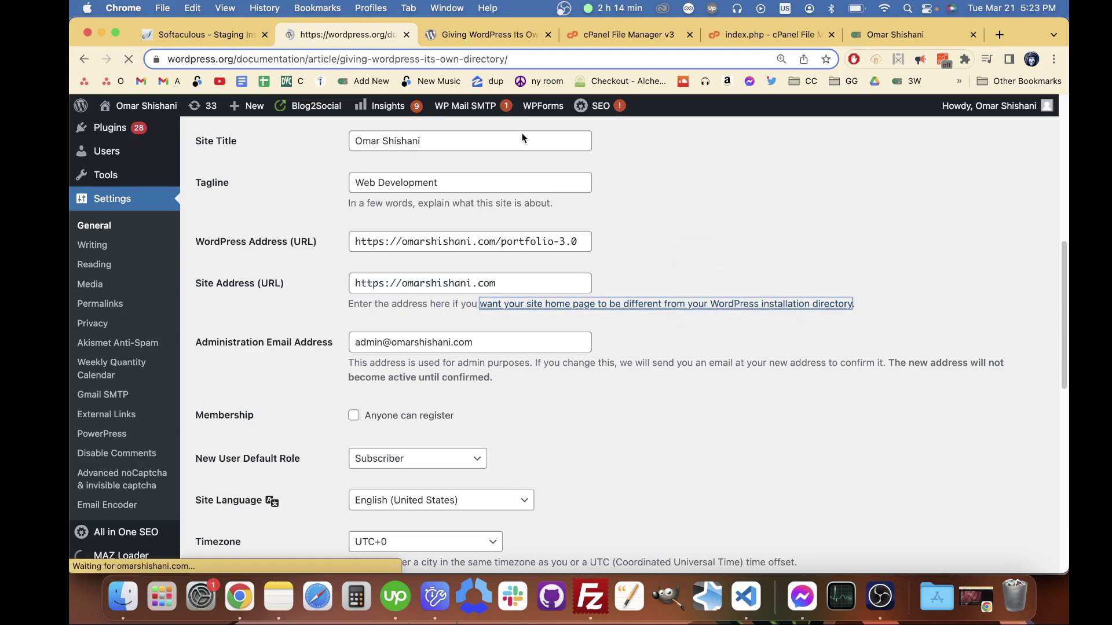
{"action": "scroll", "coordinate": [348, 304], "scroll_direction": "down", "scroll_amount": 10}
{"action": "scroll", "coordinate": [414, 352], "scroll_direction": "down", "scroll_amount": 5}
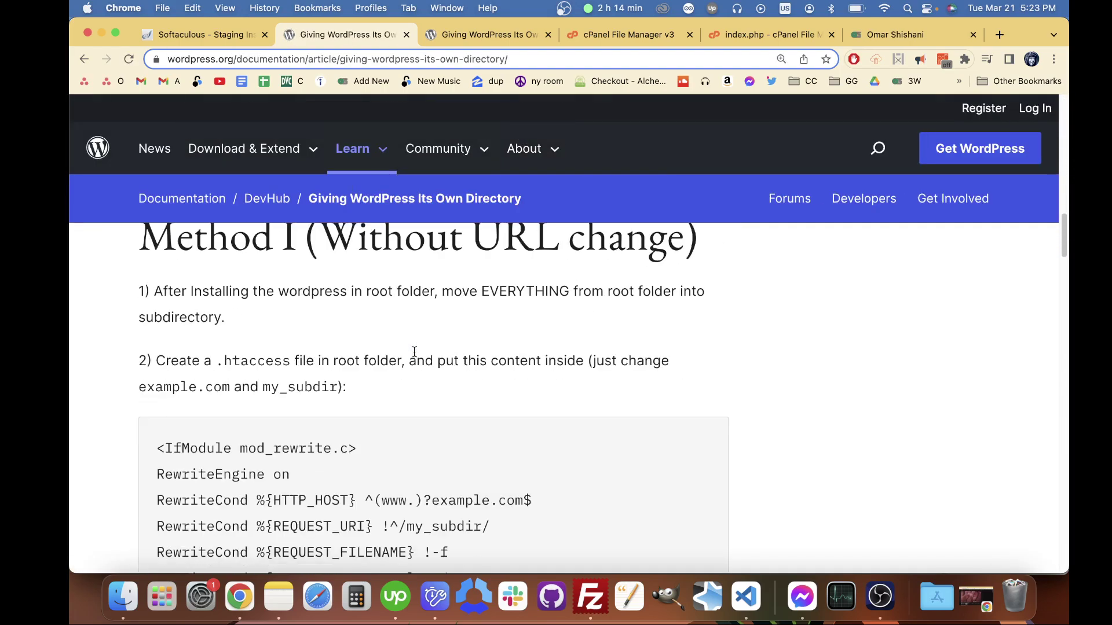
{"action": "scroll", "coordinate": [413, 352], "scroll_direction": "down", "scroll_amount": 5}
{"action": "scroll", "coordinate": [414, 352], "scroll_direction": "down", "scroll_amount": 3}
{"action": "scroll", "coordinate": [414, 352], "scroll_direction": "down", "scroll_amount": 3}
{"action": "scroll", "coordinate": [413, 356], "scroll_direction": "up", "scroll_amount": 10}
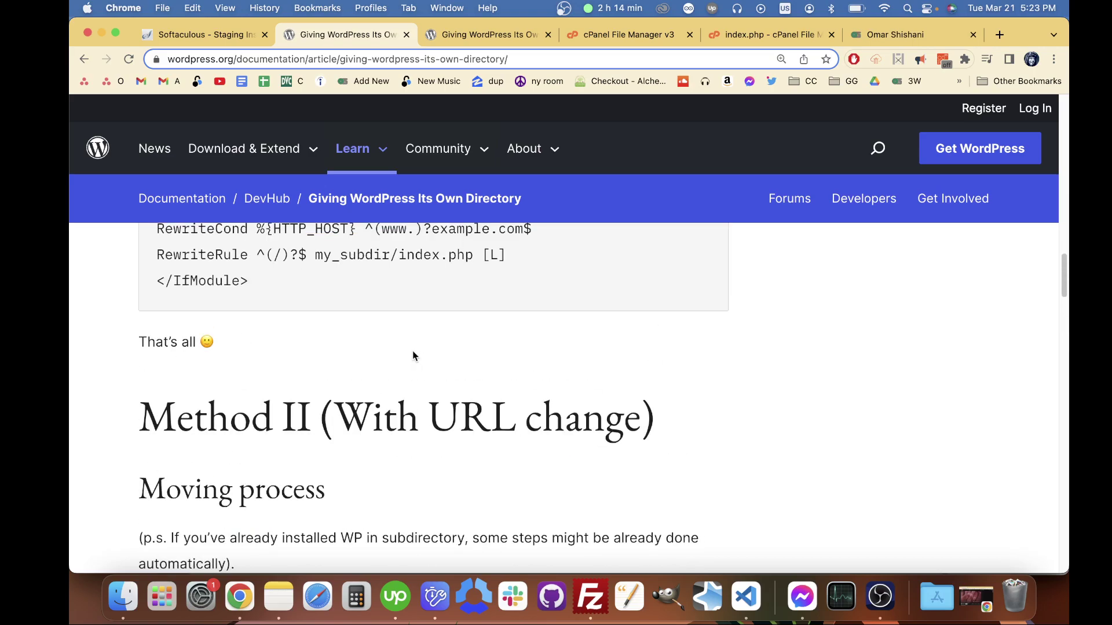
{"action": "scroll", "coordinate": [413, 355], "scroll_direction": "down", "scroll_amount": 3}
{"action": "scroll", "coordinate": [413, 355], "scroll_direction": "up", "scroll_amount": 10}
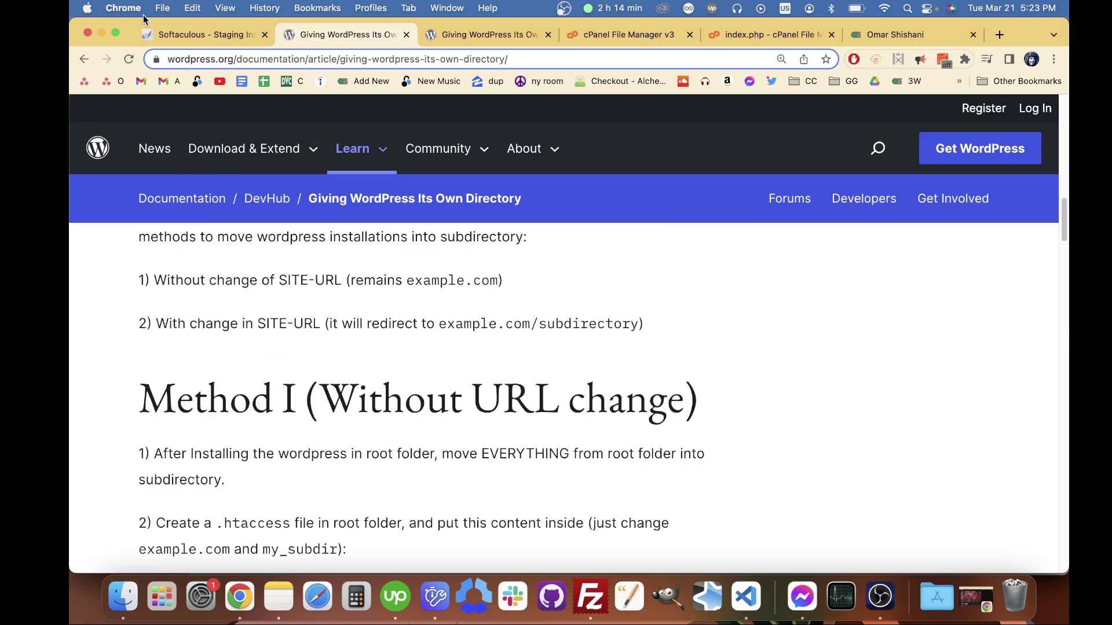
{"action": "left_click", "coordinate": [84, 59]}
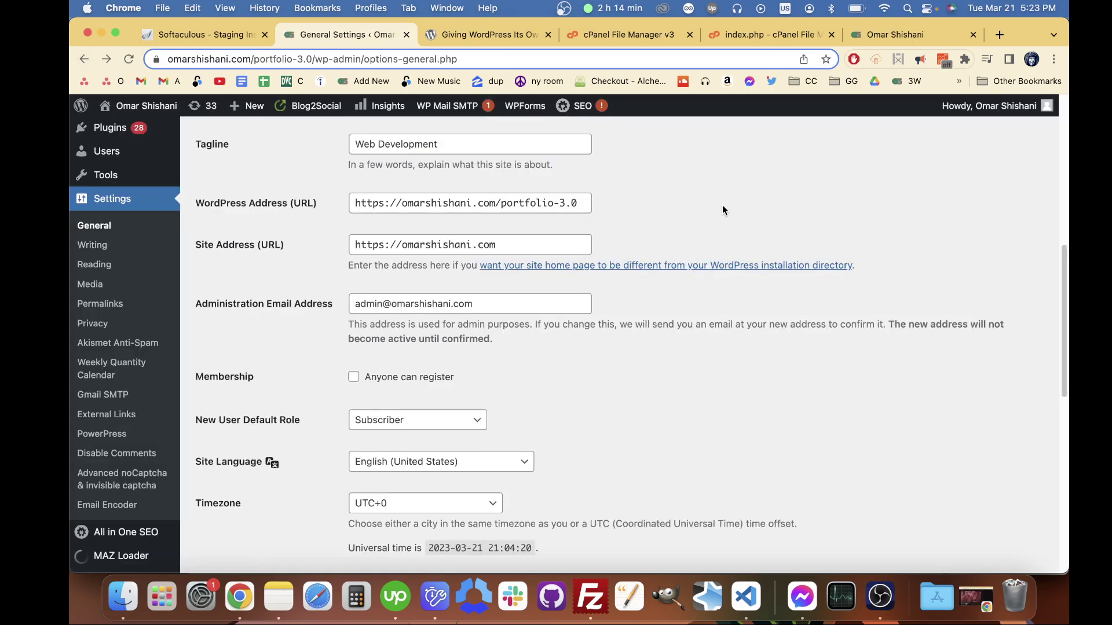
- Browse the live site's About and Projects pages, confirming their omarshishani.com addresses
{"action": "left_click", "coordinate": [638, 34]}
{"action": "left_click", "coordinate": [761, 34]}
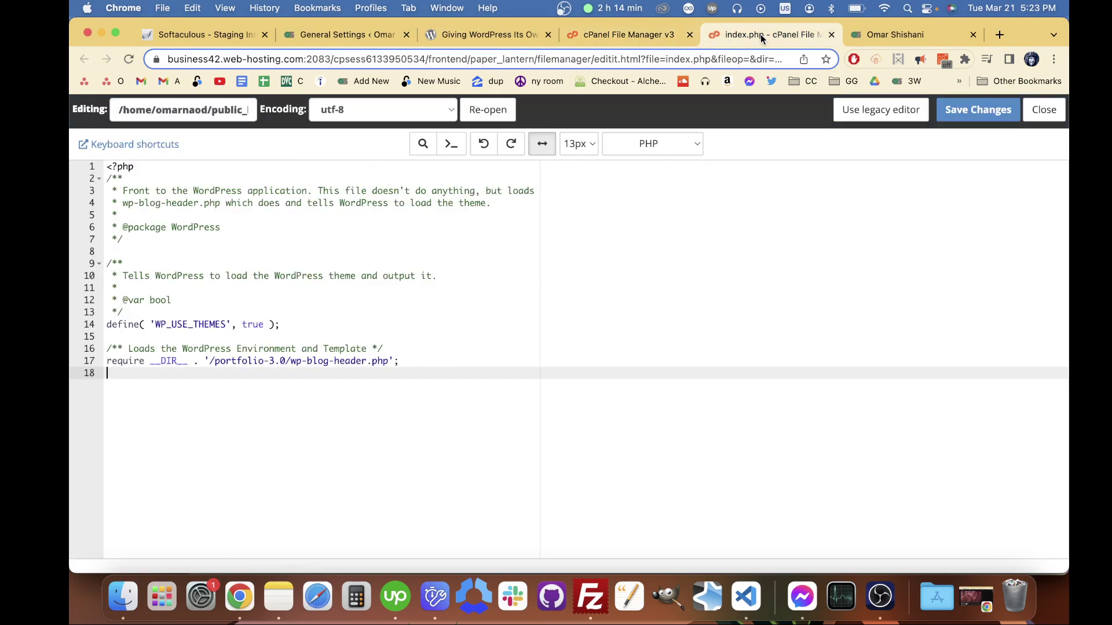
{"action": "left_click", "coordinate": [929, 33]}
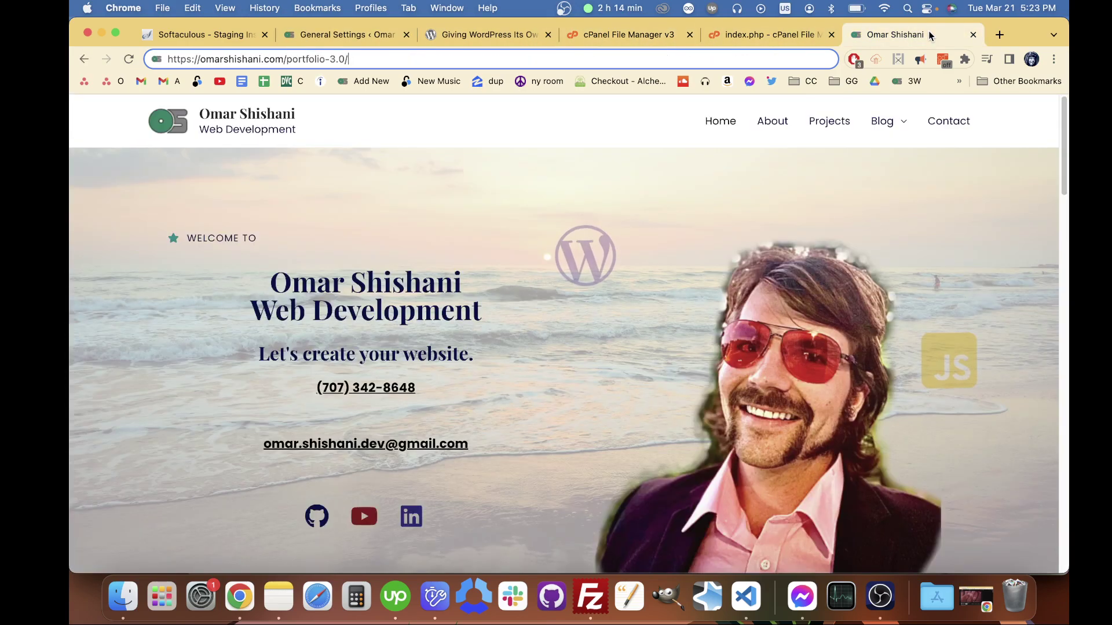
{"action": "left_click", "coordinate": [771, 124]}
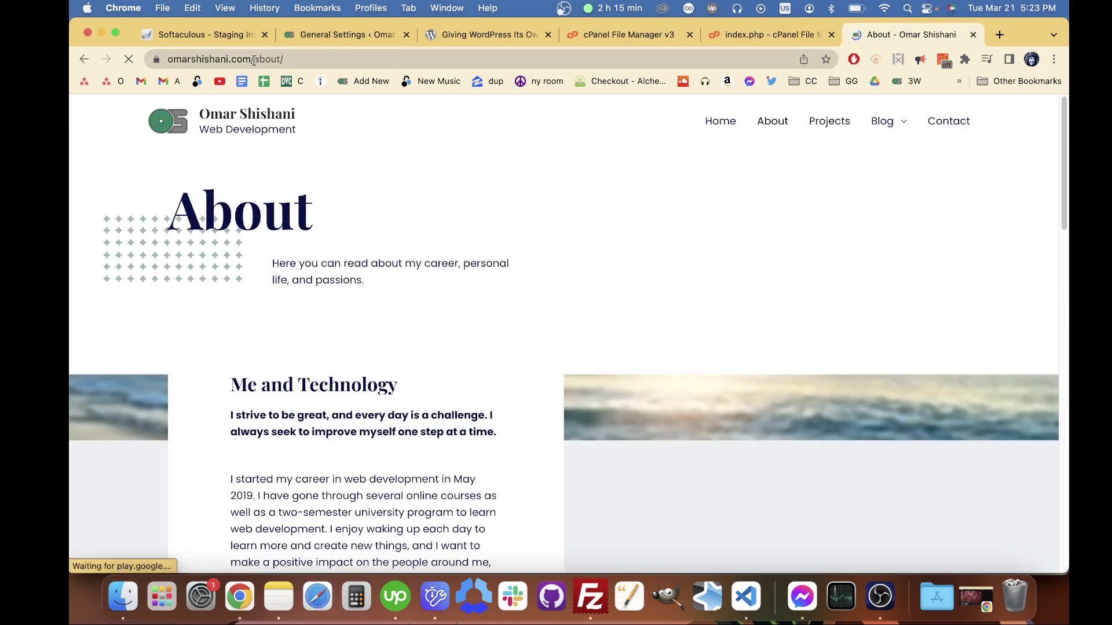
{"action": "left_click", "coordinate": [283, 60]}
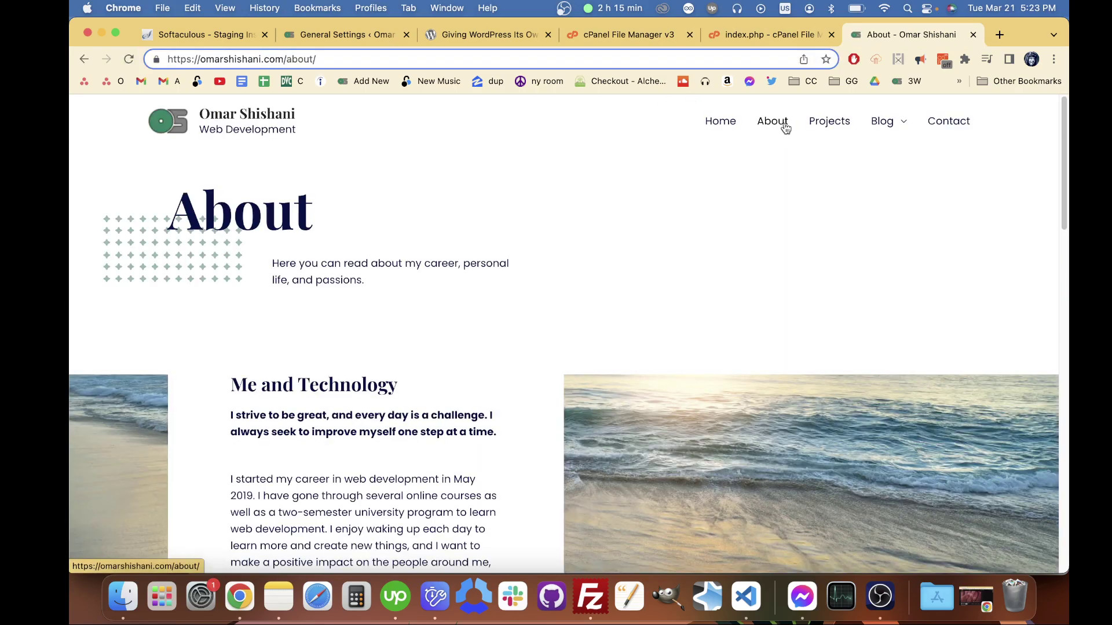
{"action": "left_click", "coordinate": [830, 121]}
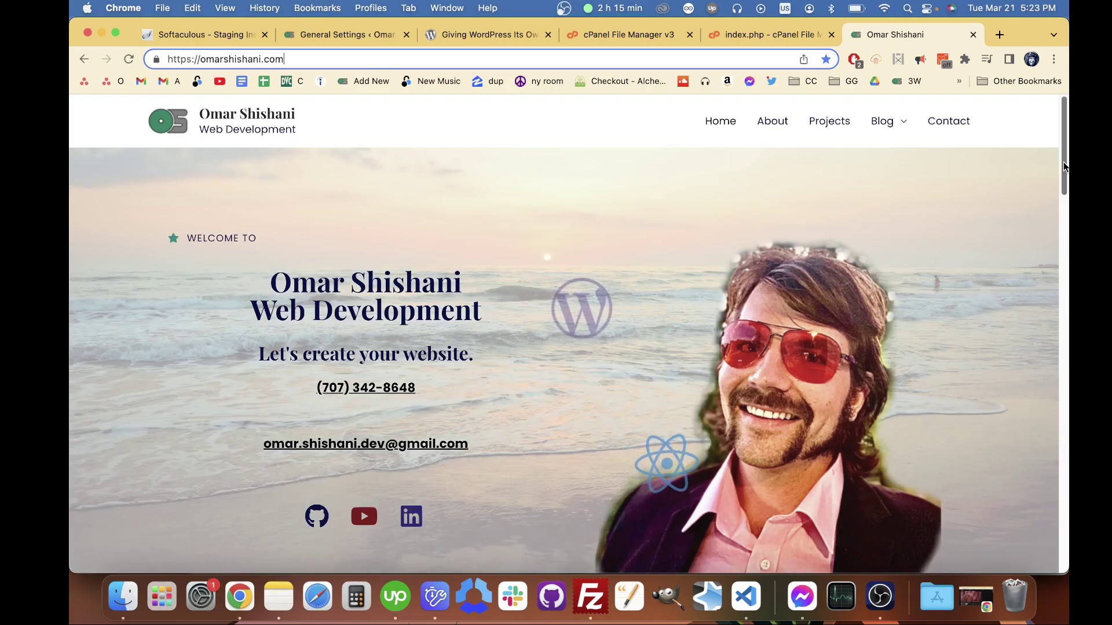
{"action": "left_click_drag", "start_coordinate": [1063, 165], "coordinate": [1066, 191]}
{"action": "scroll", "coordinate": [1031, 102], "scroll_direction": "down", "scroll_amount": 15}
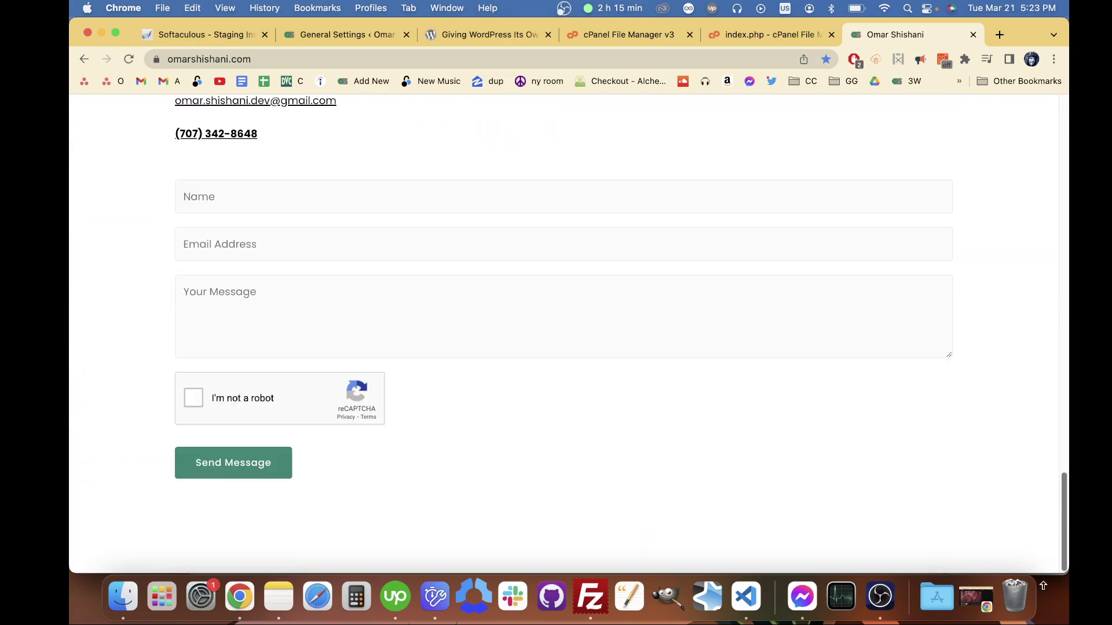
{"action": "scroll", "coordinate": [1031, 103], "scroll_direction": "up", "scroll_amount": 20}
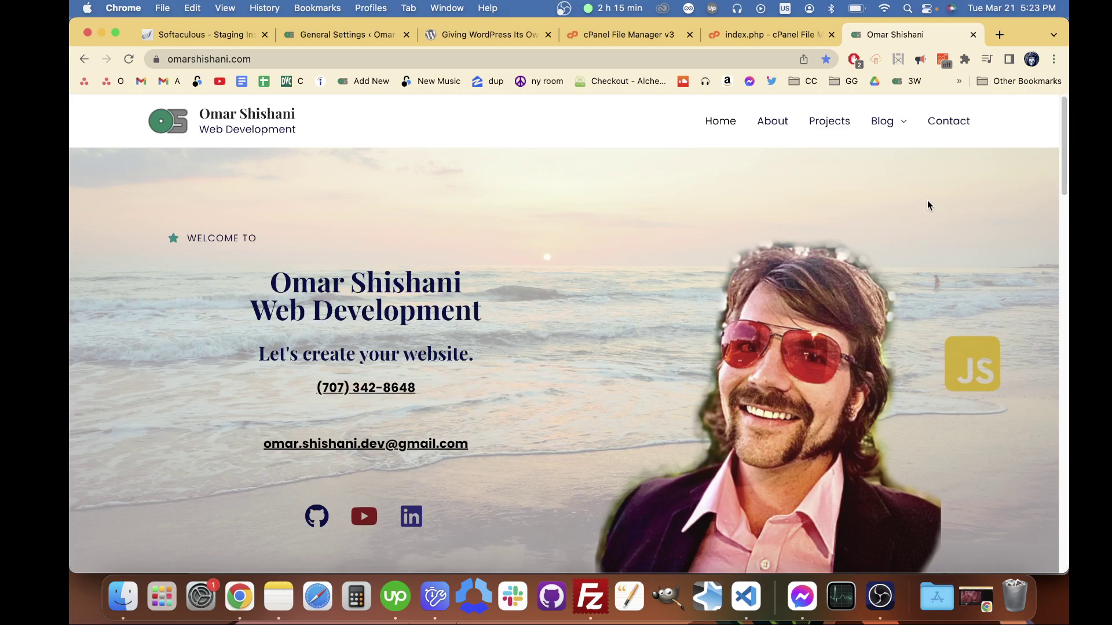
- Check the homepage address, open and close the Chrome menu, and show the profiles list
{"action": "left_click", "coordinate": [260, 57]}
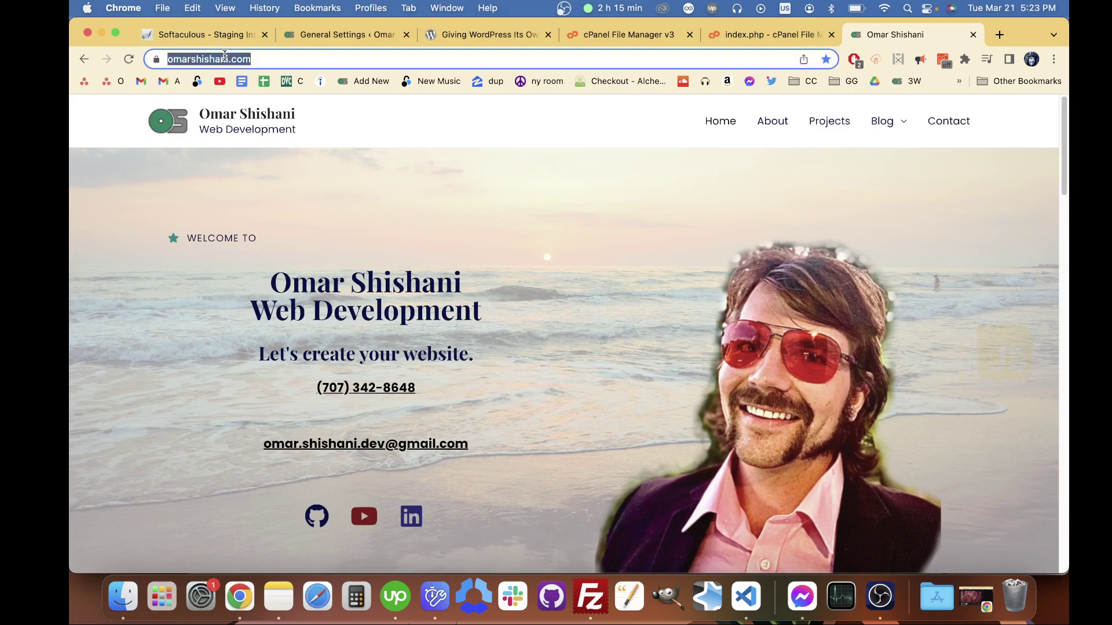
{"action": "left_click", "coordinate": [348, 56]}
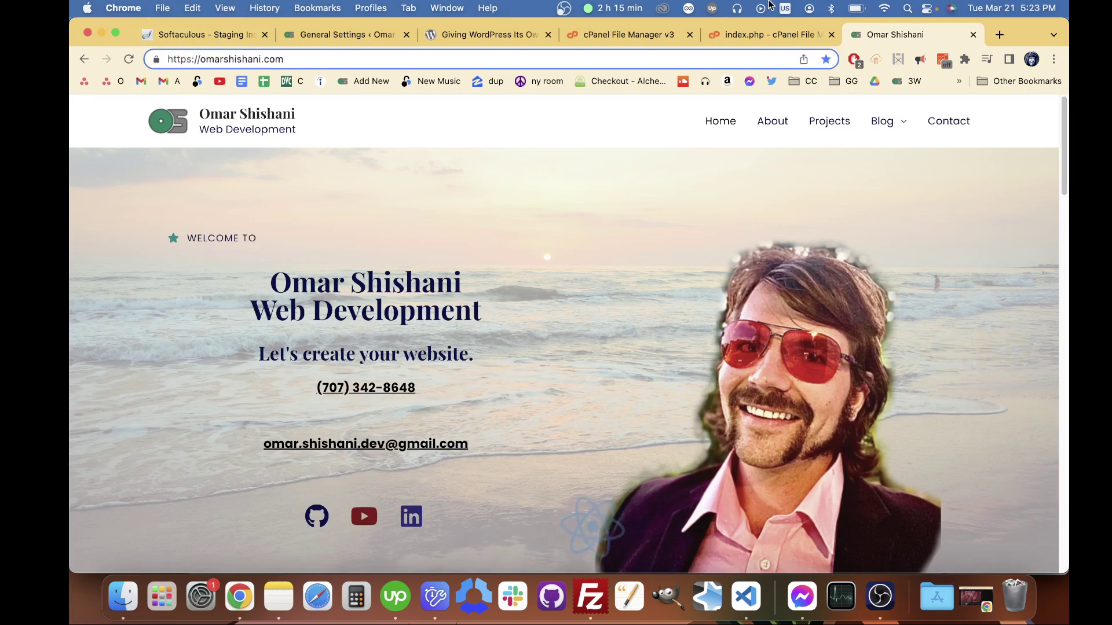
{"action": "left_click", "coordinate": [1053, 59]}
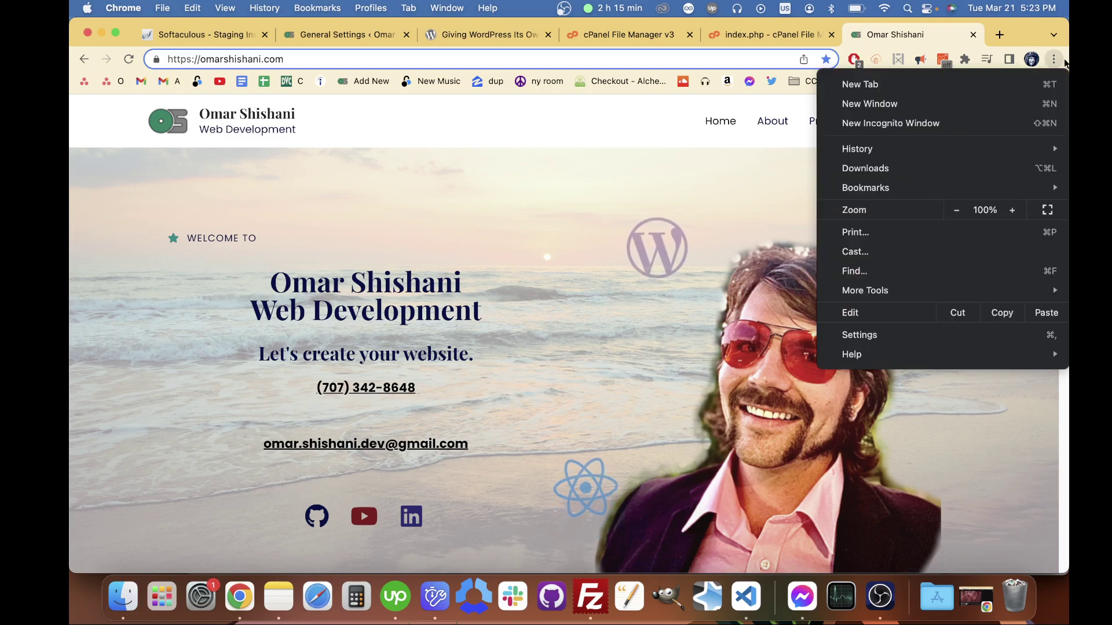
{"action": "left_click", "coordinate": [1064, 57]}
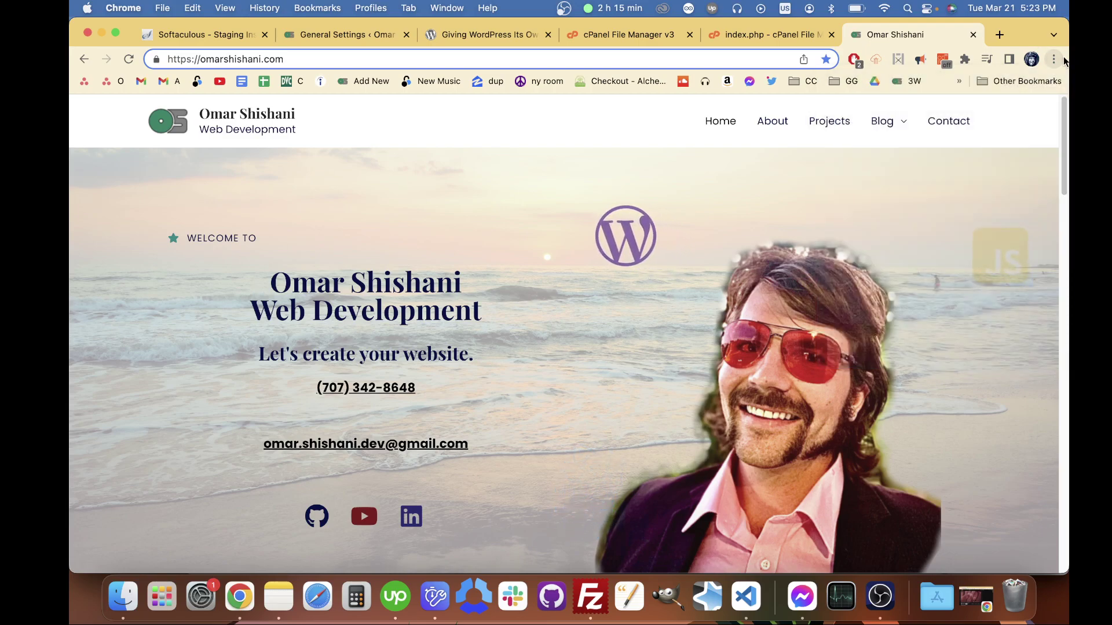
{"action": "left_click", "coordinate": [1031, 59]}
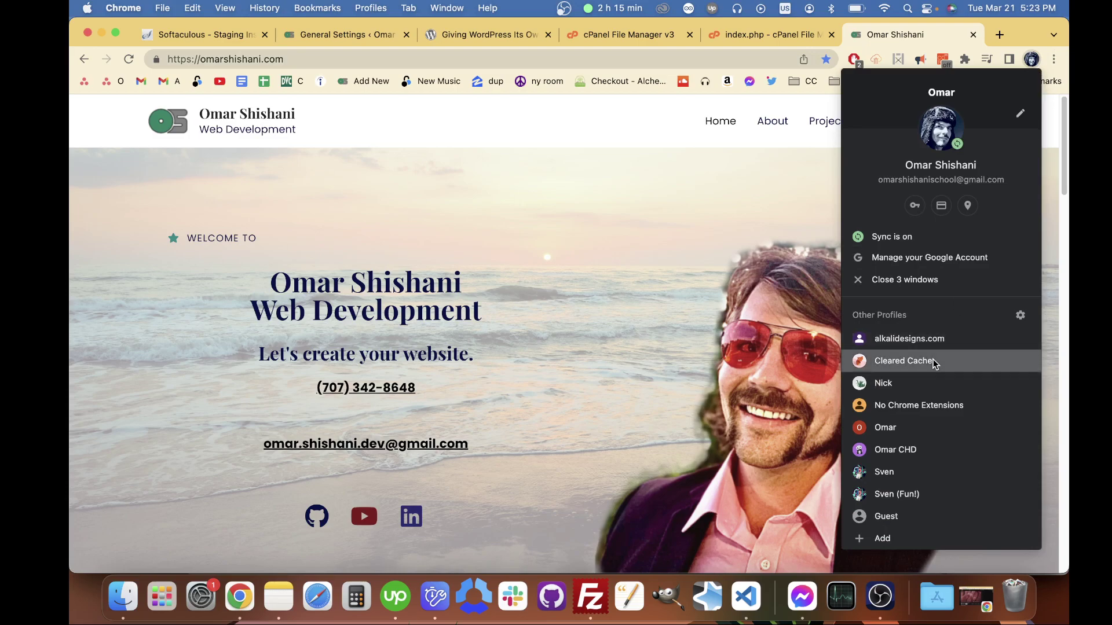
- Load the site under the Cleared Cache profile, open a new tab, then close that window
{"action": "left_click", "coordinate": [933, 359]}
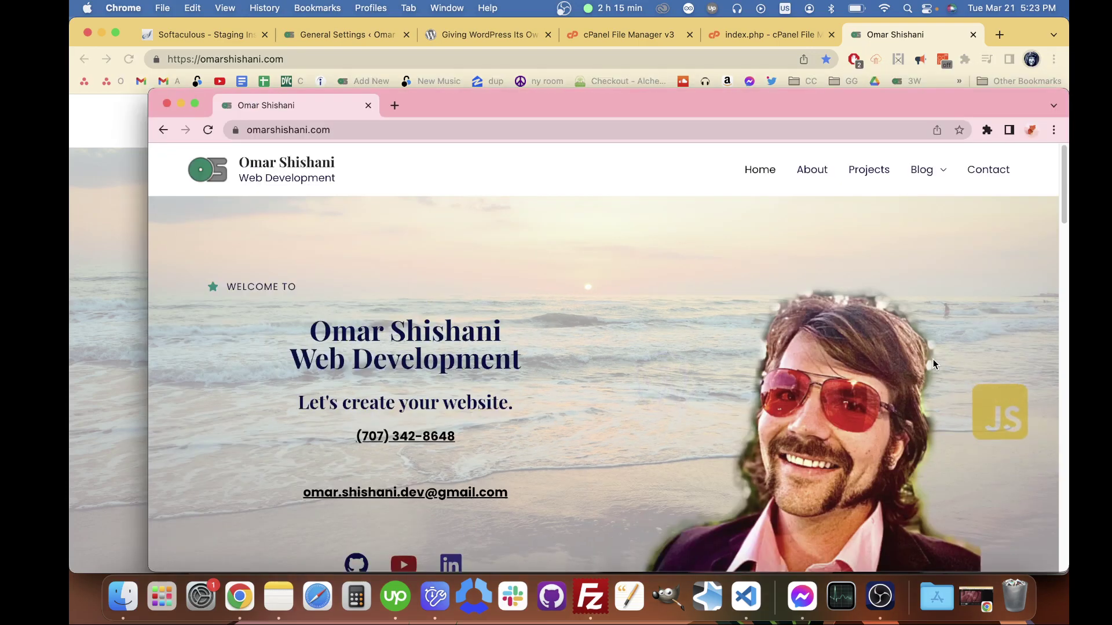
{"action": "left_click", "coordinate": [394, 106]}
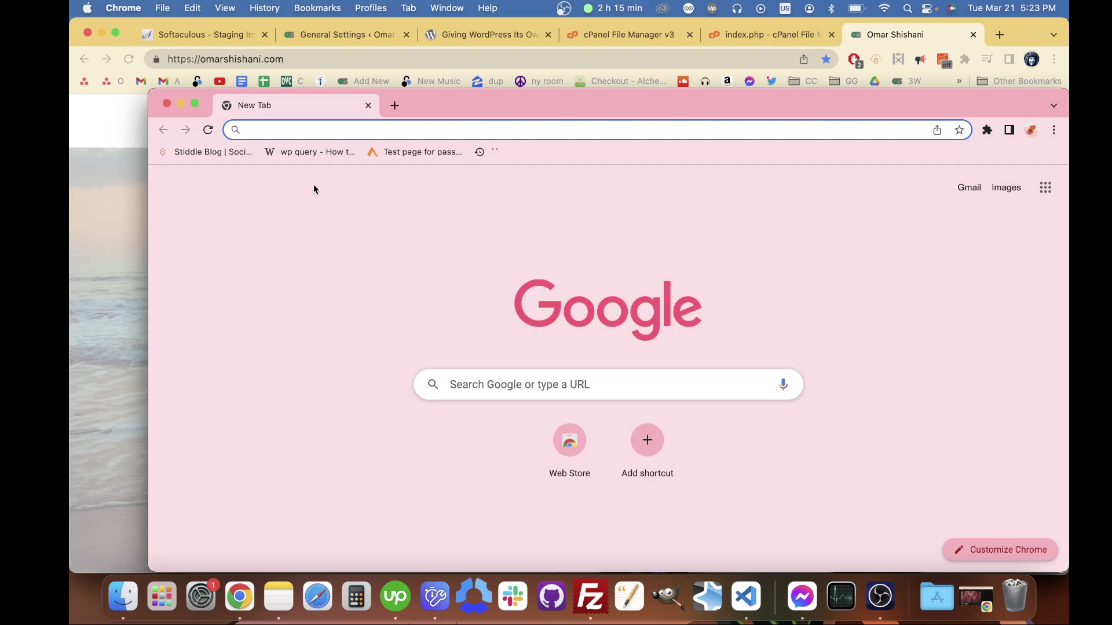
{"action": "left_click", "coordinate": [168, 104]}
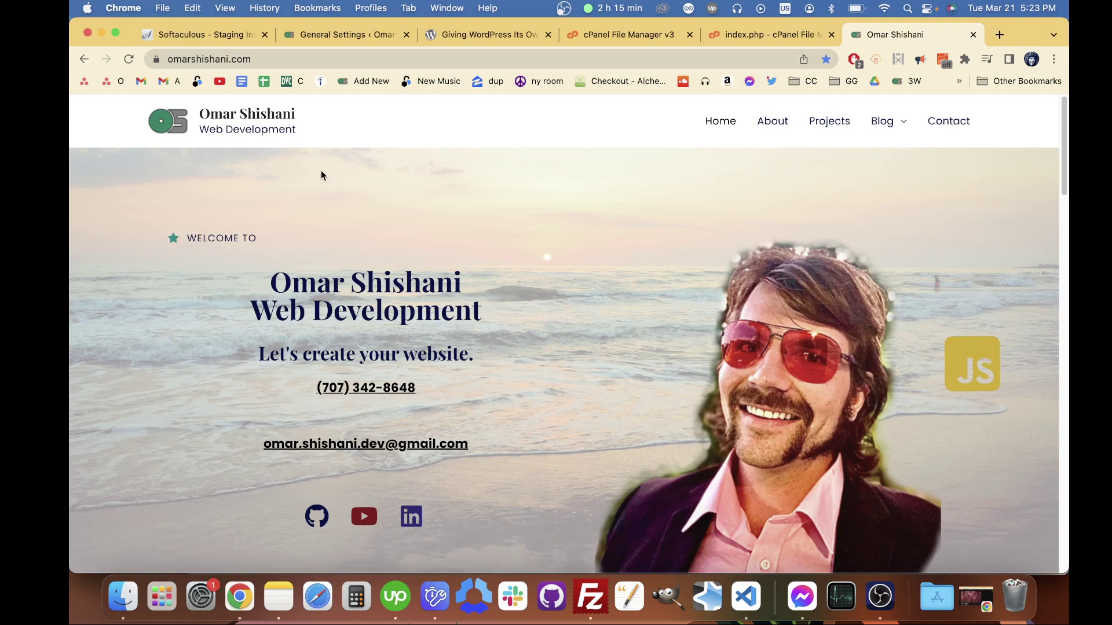
{"action": "left_click", "coordinate": [307, 63]}
{"action": "left_click", "coordinate": [443, 198]}
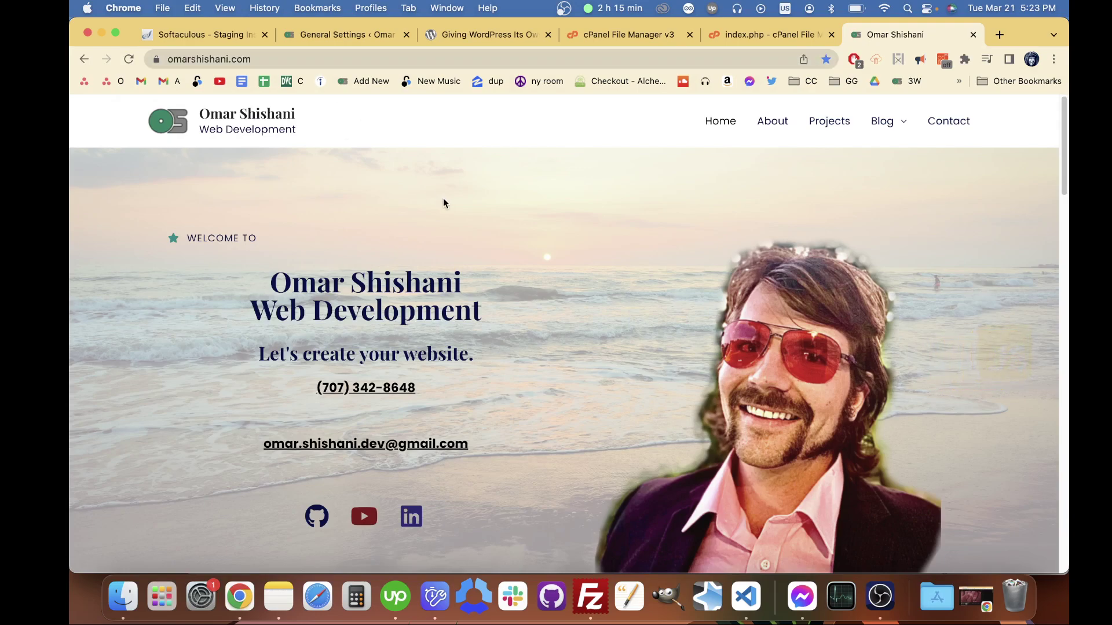